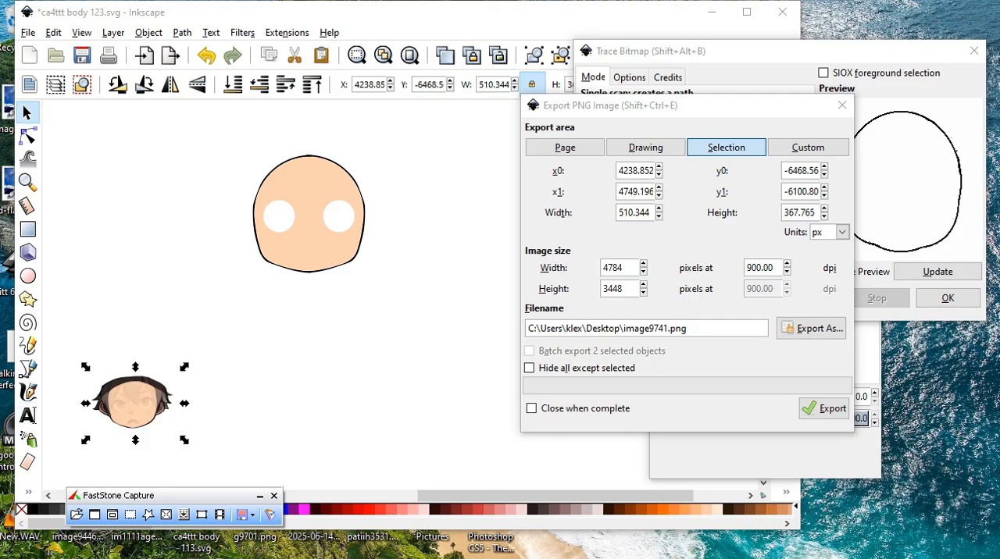
Deselect the reference head and move the Export PNG Image, Trace Bitmap and Fill and Stroke dialogs clear of the large face.
{"action": "left_click", "coordinate": [216, 172]}
{"action": "scroll", "coordinate": [274, 195], "scroll_direction": "up", "scroll_amount": 4}
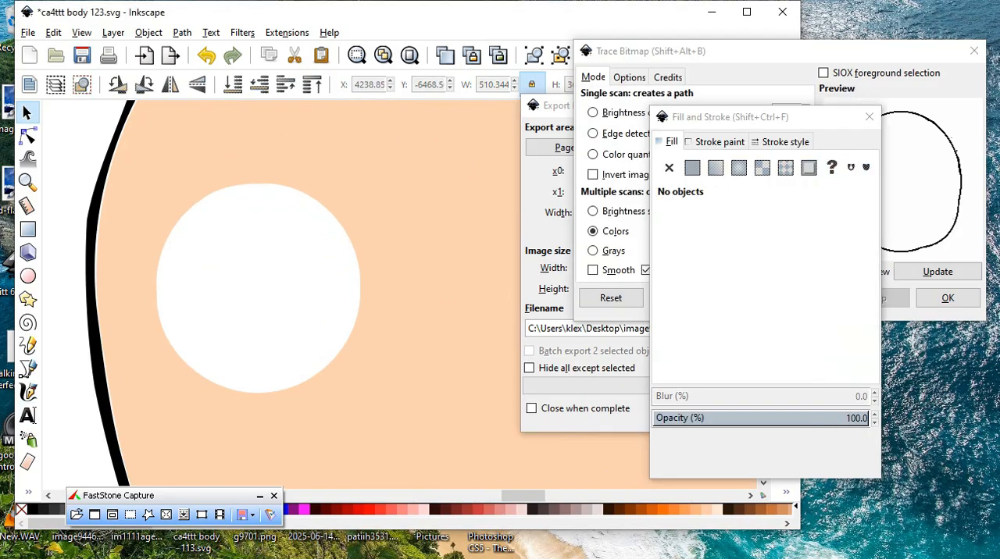
{"action": "scroll", "coordinate": [308, 238], "scroll_direction": "down", "scroll_amount": 3}
{"action": "scroll", "coordinate": [349, 163], "scroll_direction": "up", "scroll_amount": 2}
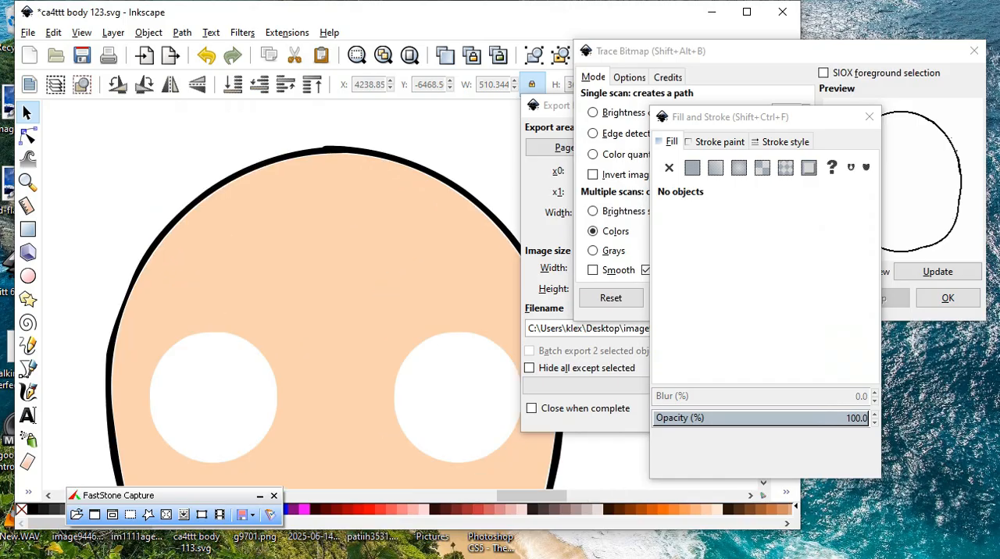
{"action": "scroll", "coordinate": [132, 103], "scroll_direction": "down", "scroll_amount": 1}
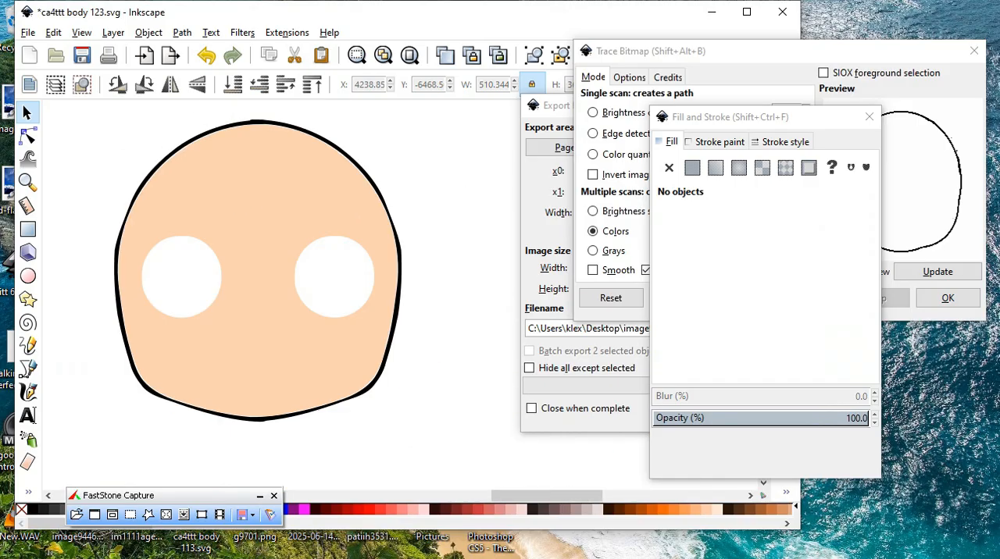
{"action": "mouse_move", "coordinate": [550, 105]}
{"action": "left_mouse_down"}
{"action": "mouse_move", "coordinate": [783, 140]}
{"action": "mouse_move", "coordinate": [768, 140]}
{"action": "left_mouse_up"}
{"action": "mouse_move", "coordinate": [664, 50]}
{"action": "left_mouse_down"}
{"action": "mouse_move", "coordinate": [965, 85]}
{"action": "mouse_move", "coordinate": [860, 62]}
{"action": "left_mouse_up"}
{"action": "mouse_move", "coordinate": [703, 116]}
{"action": "left_mouse_down"}
{"action": "mouse_move", "coordinate": [763, 119]}
{"action": "mouse_move", "coordinate": [834, 93]}
{"action": "left_mouse_up"}
Select the large outlined face with its two eye holes and reposition it on the canvas.
{"action": "scroll", "coordinate": [204, 270], "scroll_direction": "up", "scroll_amount": 2}
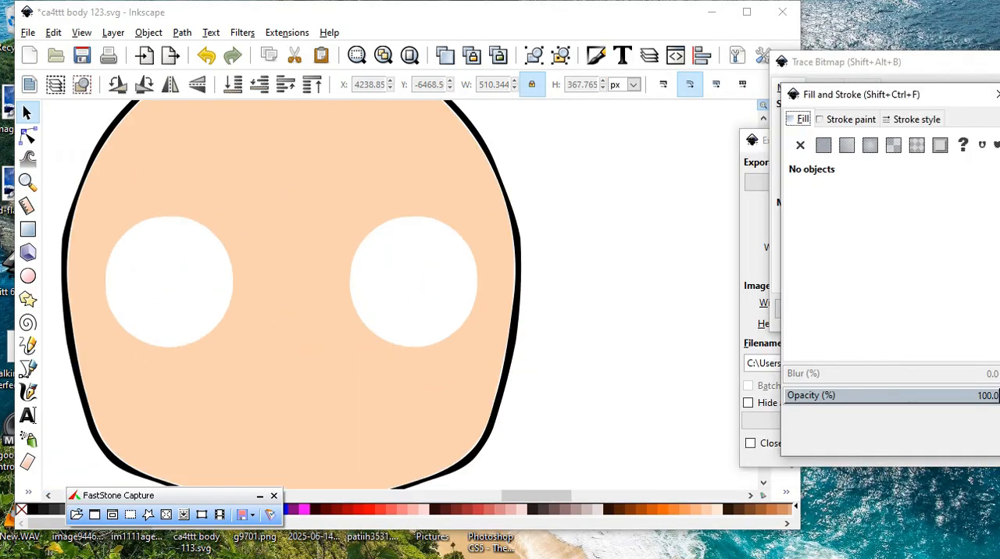
{"action": "scroll", "coordinate": [306, 269], "scroll_direction": "down", "scroll_amount": 2}
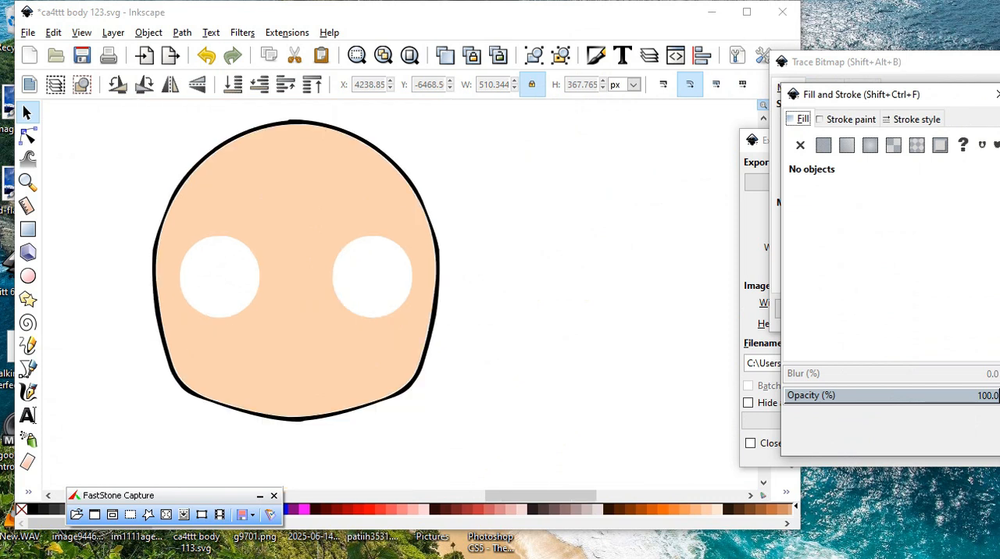
{"action": "scroll", "coordinate": [275, 220], "scroll_direction": "up", "scroll_amount": 2}
{"action": "scroll", "coordinate": [313, 225], "scroll_direction": "down", "scroll_amount": 1}
{"action": "scroll", "coordinate": [318, 263], "scroll_direction": "down", "scroll_amount": 1}
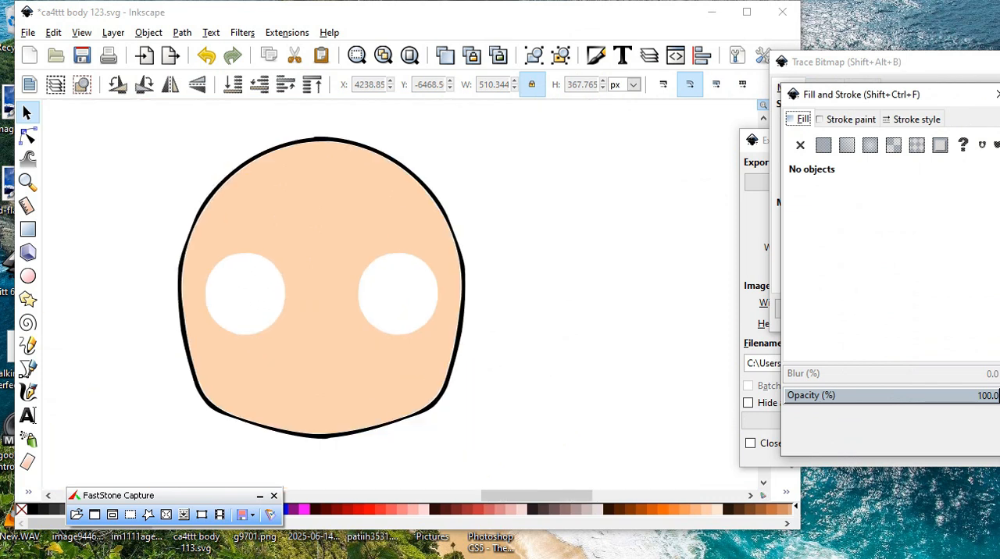
{"action": "scroll", "coordinate": [325, 210], "scroll_direction": "down", "scroll_amount": 1}
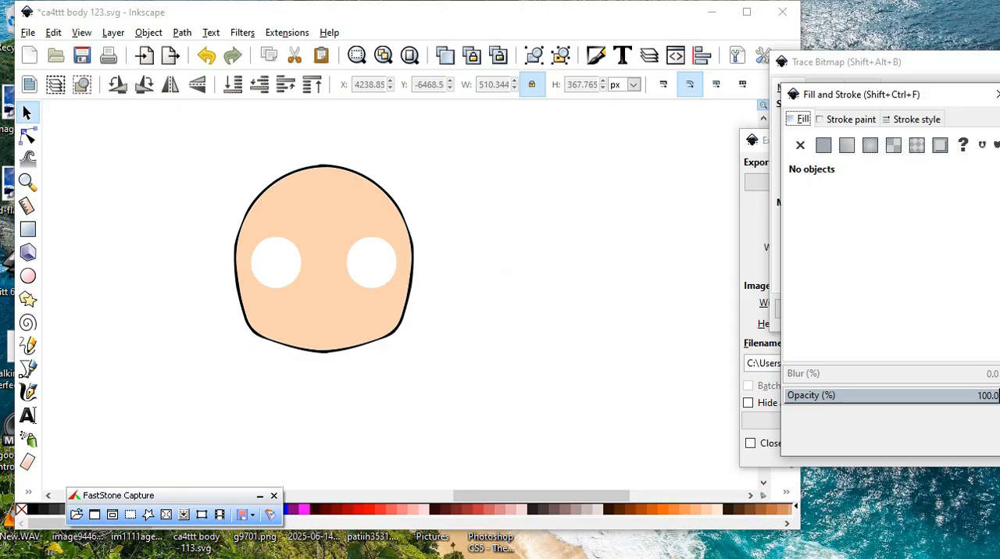
{"action": "left_click_drag", "start_coordinate": [361, 356], "coordinate": [524, 412]}
{"action": "left_click_drag", "start_coordinate": [337, 305], "coordinate": [274, 293]}
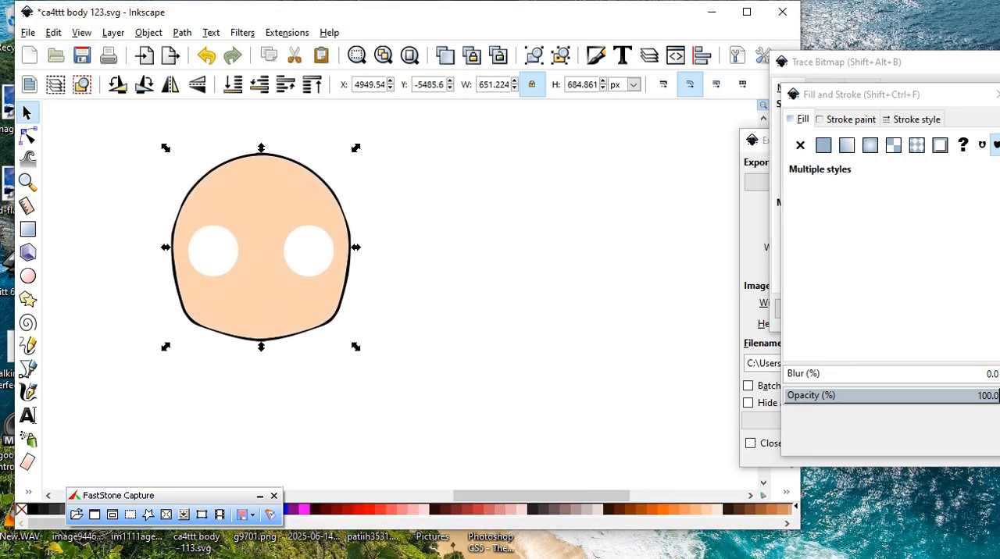
Export the selected face as path9813.png at 900 dpi.
{"action": "left_click", "coordinate": [27, 32]}
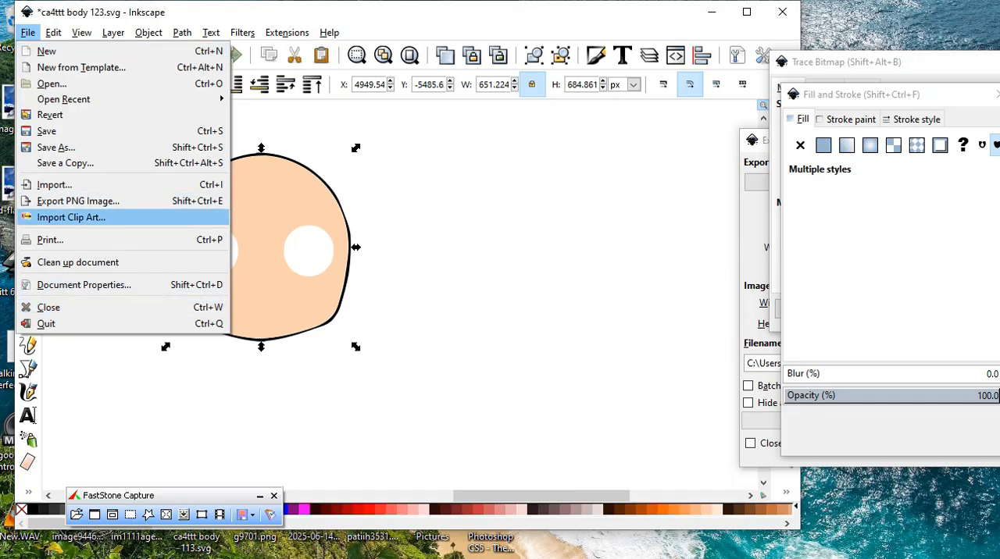
{"action": "left_click", "coordinate": [78, 201]}
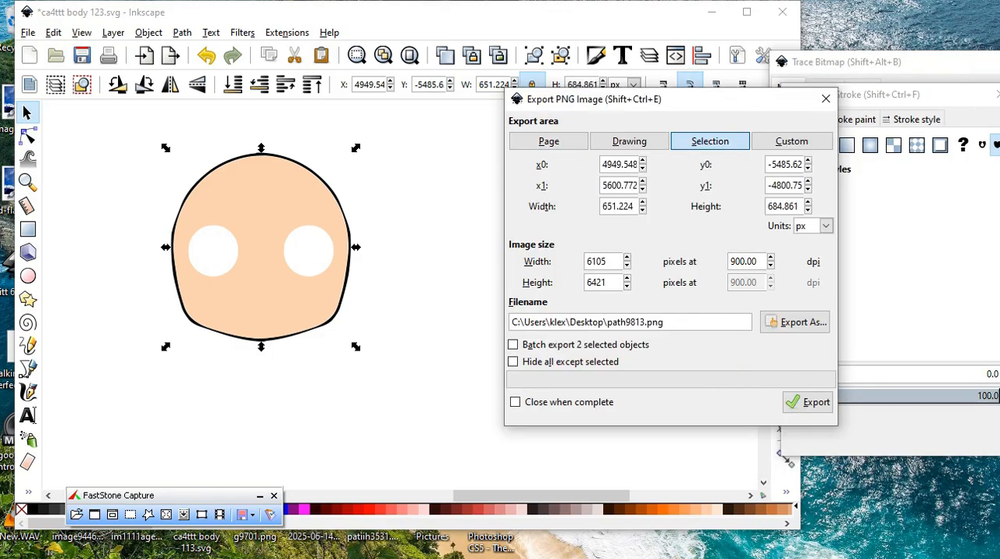
{"action": "left_click", "coordinate": [808, 402]}
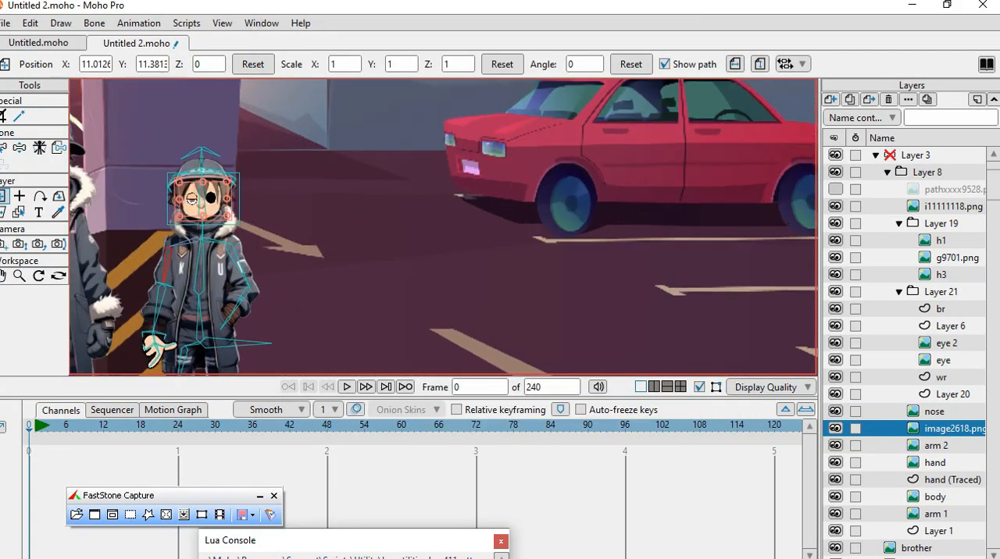
Switch to Moho Pro and hide the background, garagee and brother layers so only the rigged boy shows.
{"action": "scroll", "coordinate": [163, 285], "scroll_direction": "up", "scroll_amount": 1}
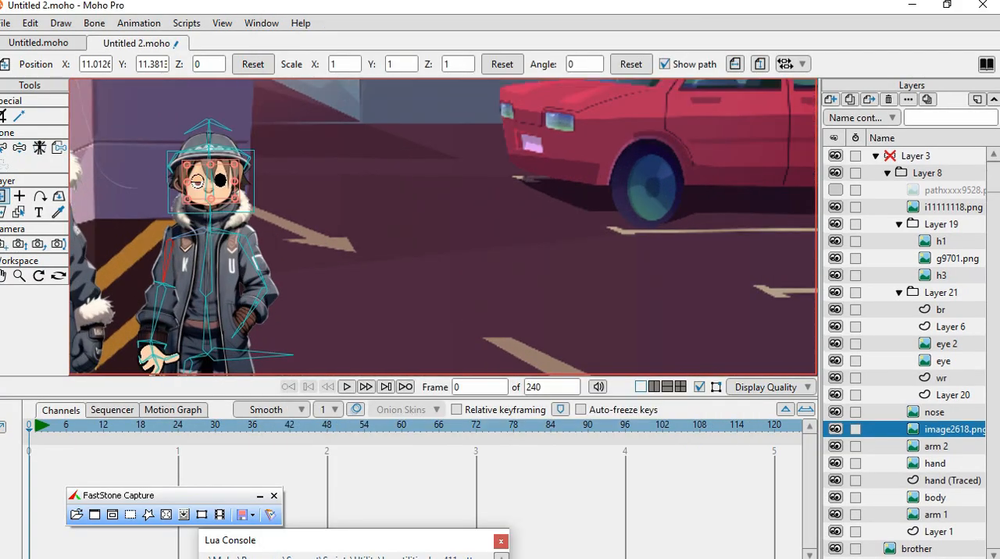
{"action": "scroll", "coordinate": [906, 351], "scroll_direction": "down", "scroll_amount": 1}
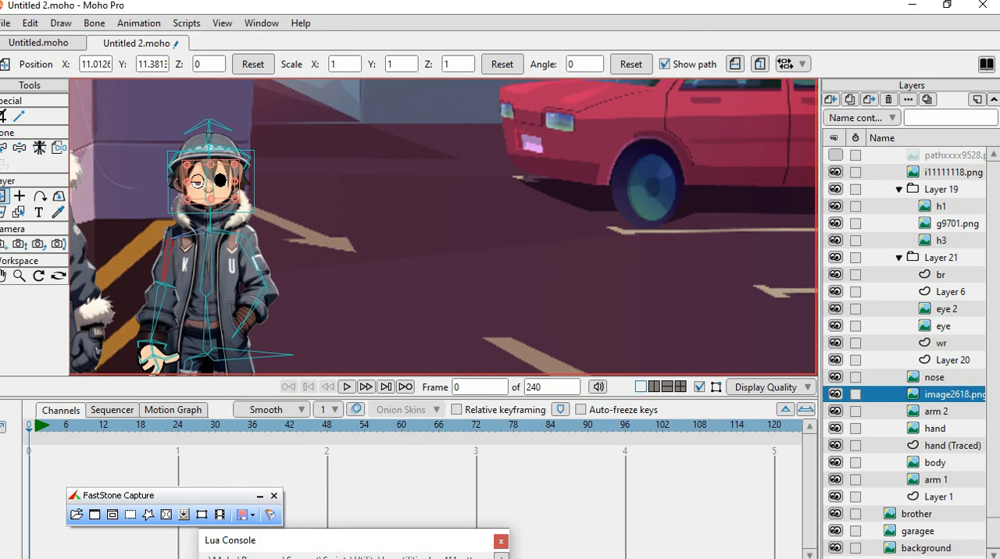
{"action": "left_click", "coordinate": [836, 548]}
{"action": "left_click", "coordinate": [836, 531]}
{"action": "left_click", "coordinate": [836, 514]}
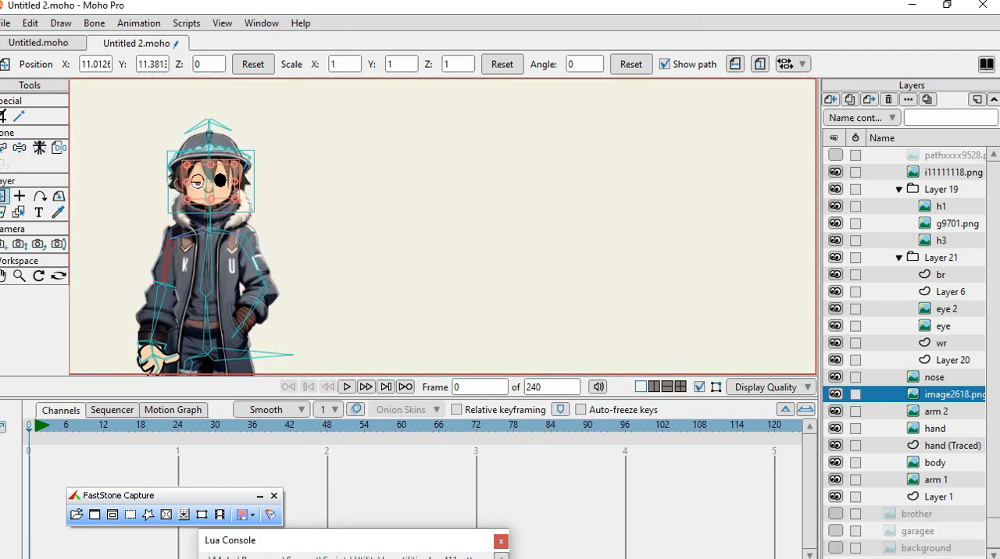
Examine the boy's head up close, including the eyes, nose and face shape, along with the layer list.
{"action": "scroll", "coordinate": [165, 195], "scroll_direction": "up", "scroll_amount": 3}
{"action": "scroll", "coordinate": [254, 188], "scroll_direction": "up", "scroll_amount": 7}
{"action": "scroll", "coordinate": [336, 239], "scroll_direction": "down", "scroll_amount": 6}
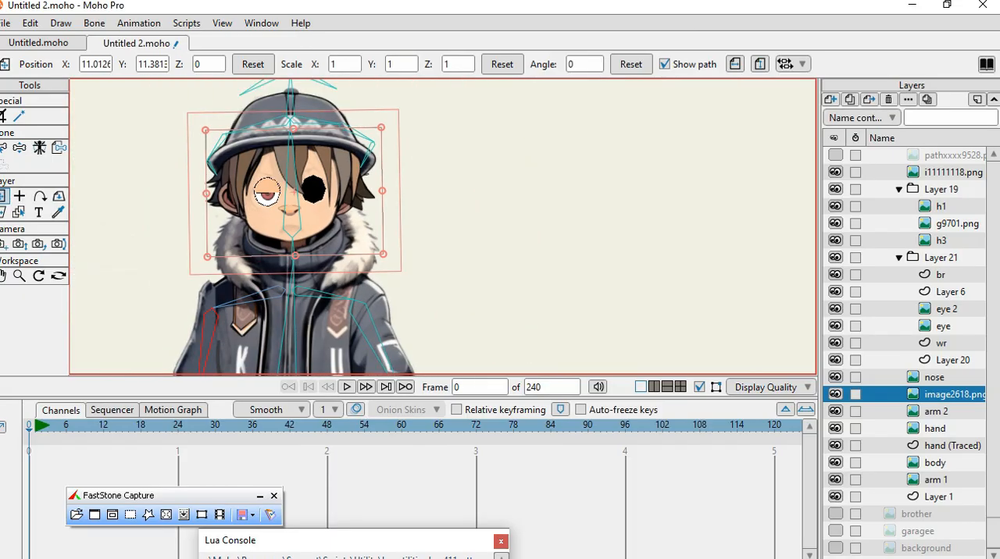
{"action": "scroll", "coordinate": [262, 166], "scroll_direction": "up", "scroll_amount": 2}
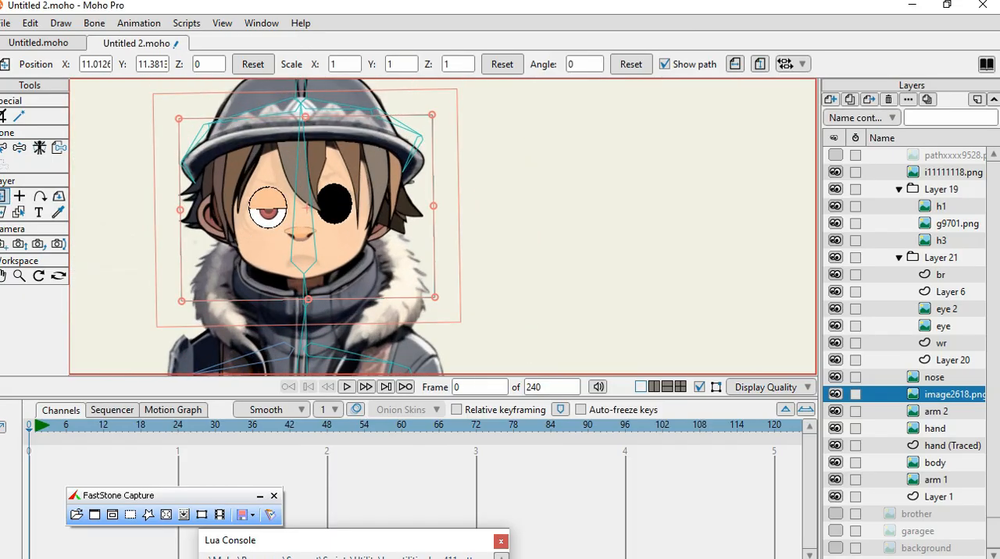
{"action": "scroll", "coordinate": [906, 352], "scroll_direction": "up", "scroll_amount": 2}
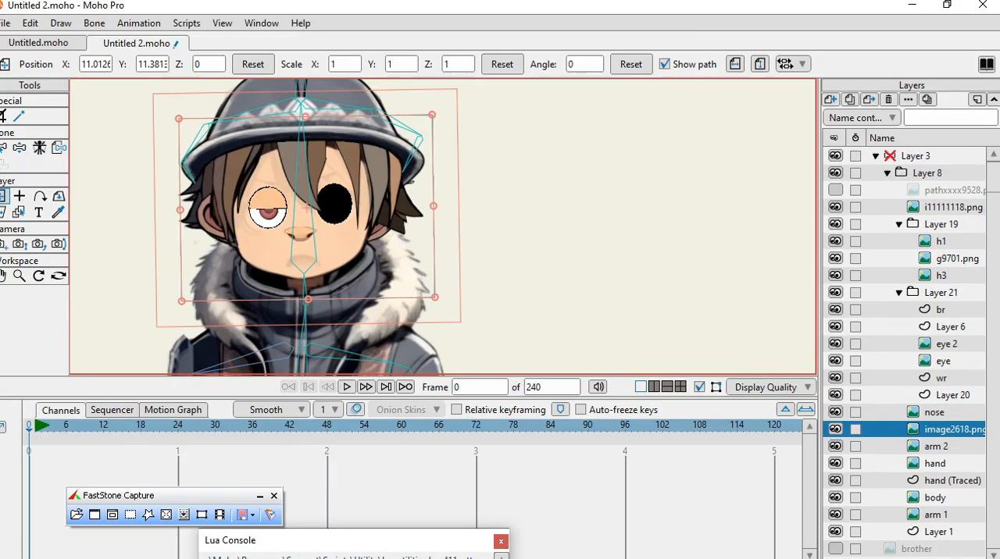
{"action": "scroll", "coordinate": [447, 155], "scroll_direction": "down", "scroll_amount": 4}
{"action": "scroll", "coordinate": [447, 155], "scroll_direction": "up", "scroll_amount": 2}
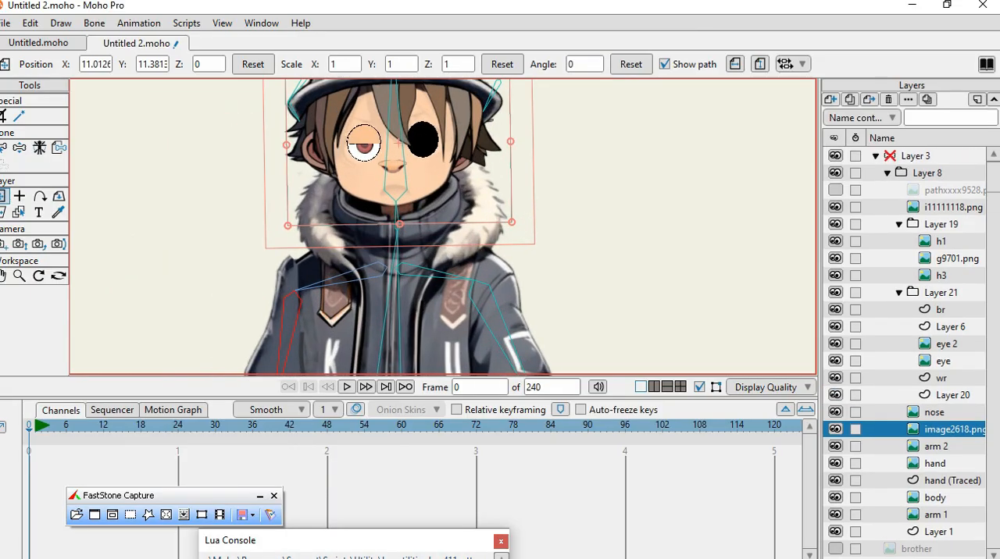
{"action": "scroll", "coordinate": [447, 156], "scroll_direction": "down", "scroll_amount": 2}
{"action": "scroll", "coordinate": [389, 172], "scroll_direction": "up", "scroll_amount": 4}
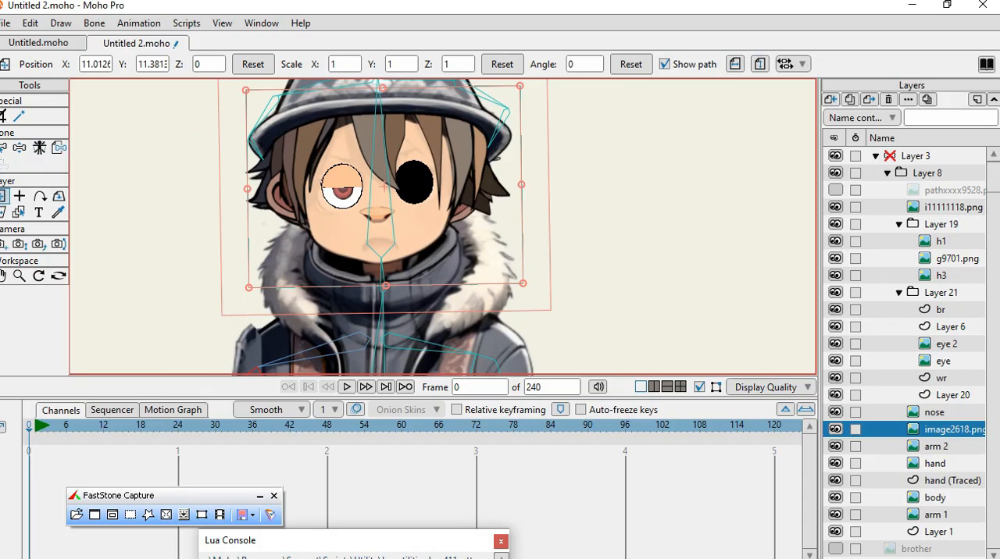
{"action": "scroll", "coordinate": [262, 277], "scroll_direction": "down", "scroll_amount": 4}
{"action": "scroll", "coordinate": [285, 215], "scroll_direction": "up", "scroll_amount": 3}
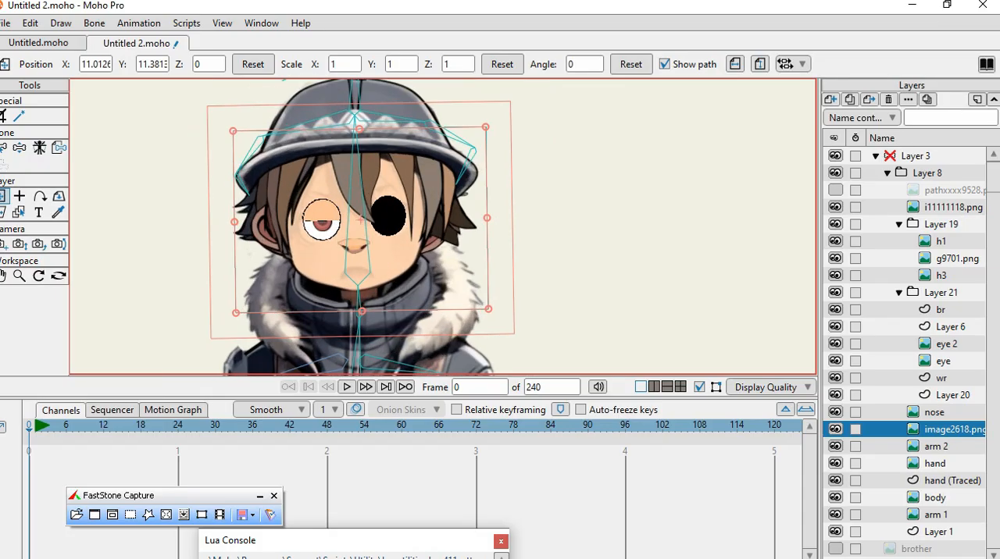
Nudge the h1 hair layer slightly and import path9813.png as a new image layer above it.
{"action": "left_click", "coordinate": [941, 242]}
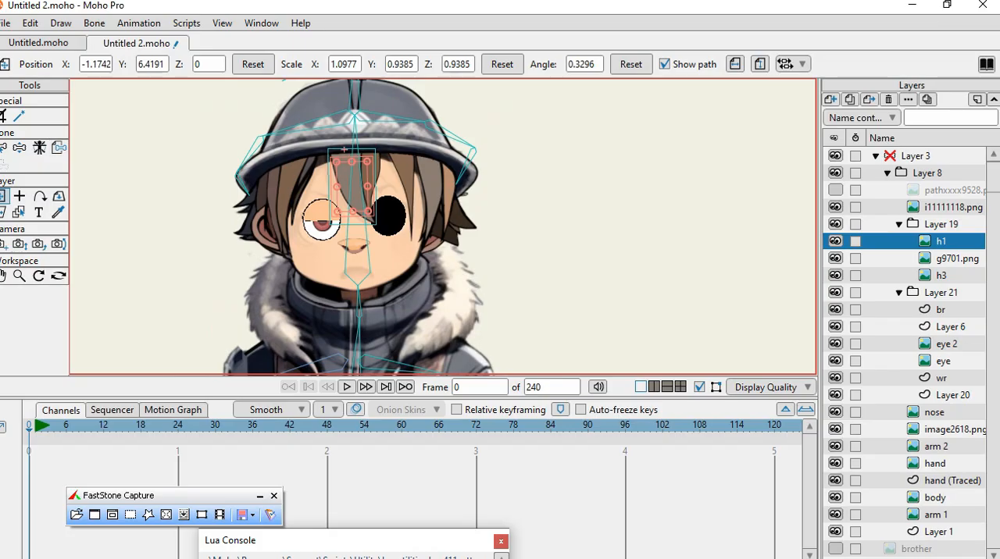
{"action": "left_click_drag", "start_coordinate": [344, 148], "coordinate": [346, 148]}
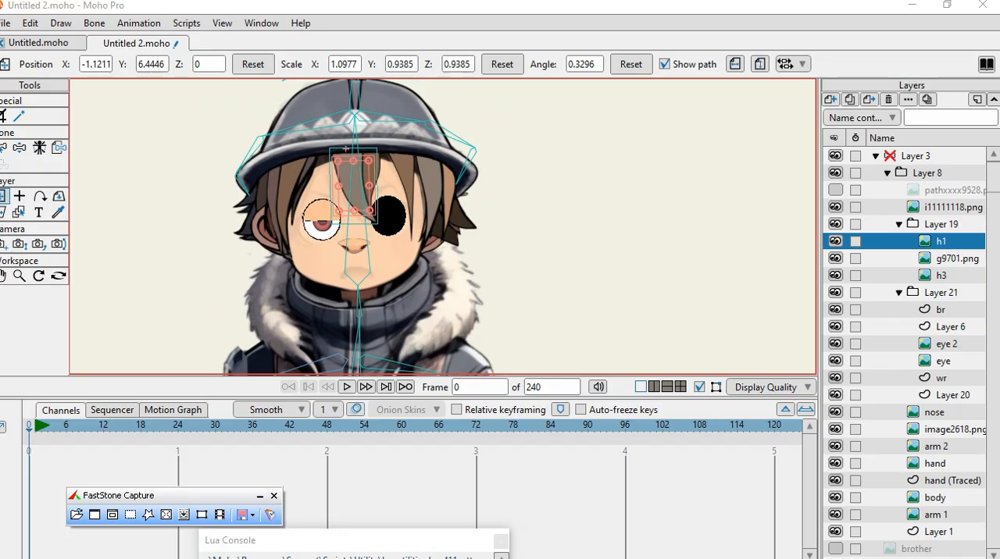
{"action": "left_click", "coordinate": [829, 99]}
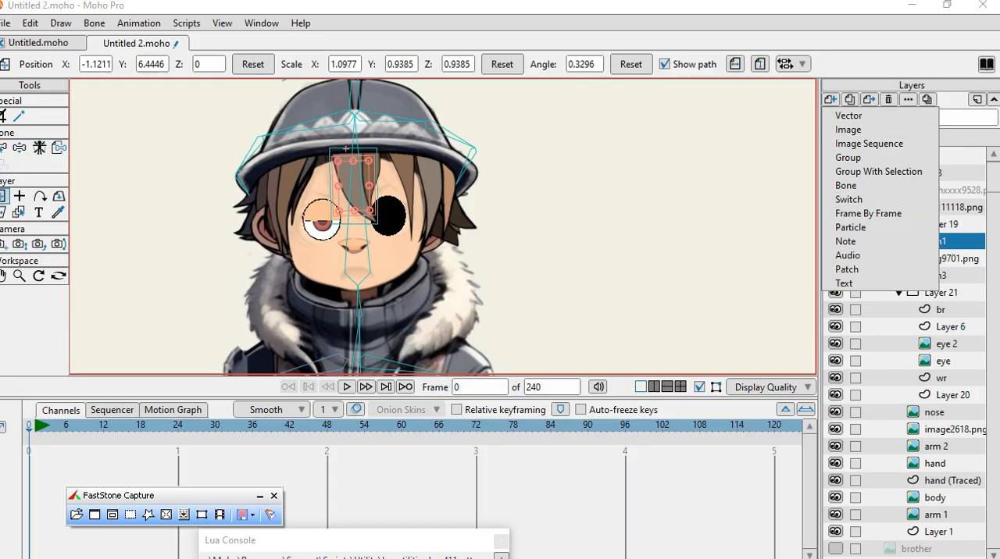
{"action": "left_click", "coordinate": [847, 130]}
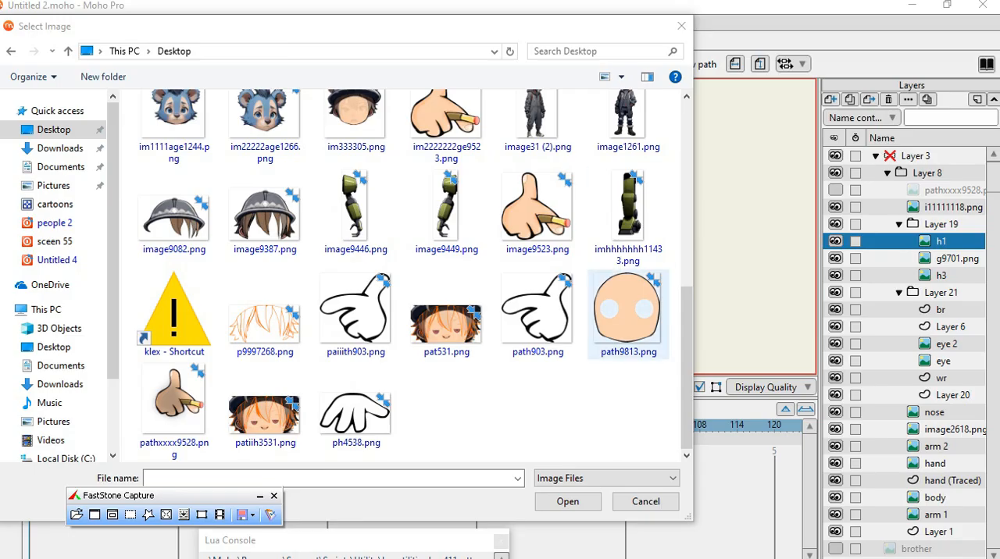
{"action": "double_click", "coordinate": [628, 315]}
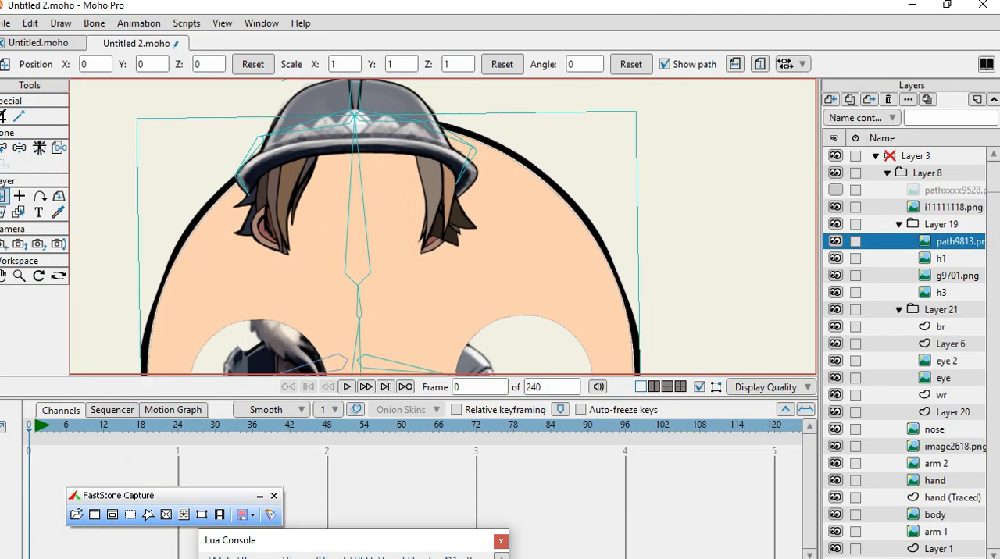
Move the imported face image beside the character and shrink it to a scale of about 0.24.
{"action": "left_click_drag", "start_coordinate": [279, 323], "coordinate": [397, 205]}
{"action": "scroll", "coordinate": [397, 205], "scroll_direction": "down", "scroll_amount": 3}
{"action": "left_click_drag", "start_coordinate": [455, 232], "coordinate": [625, 251]}
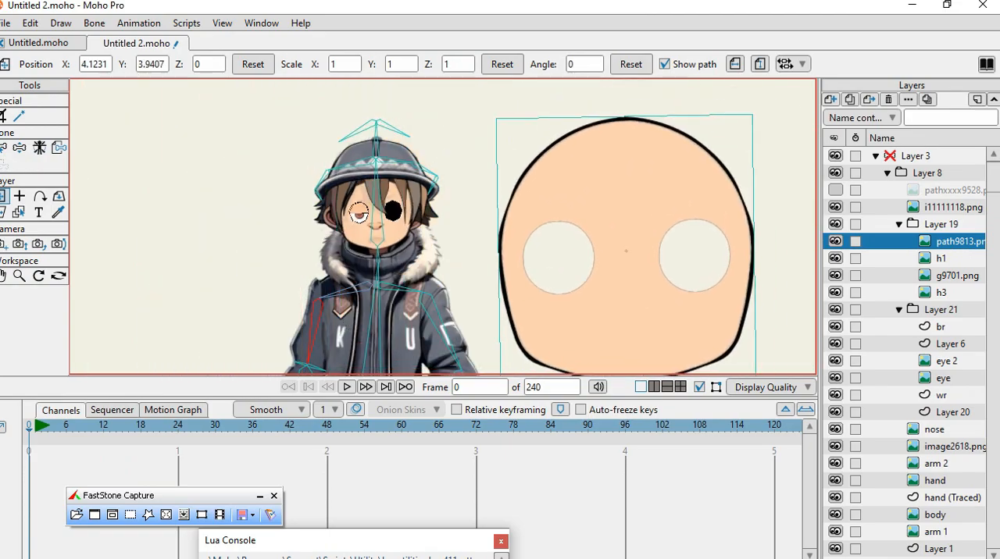
{"action": "left_click_drag", "start_coordinate": [753, 115], "coordinate": [659, 217]}
{"action": "scroll", "coordinate": [382, 232], "scroll_direction": "up", "scroll_amount": 4}
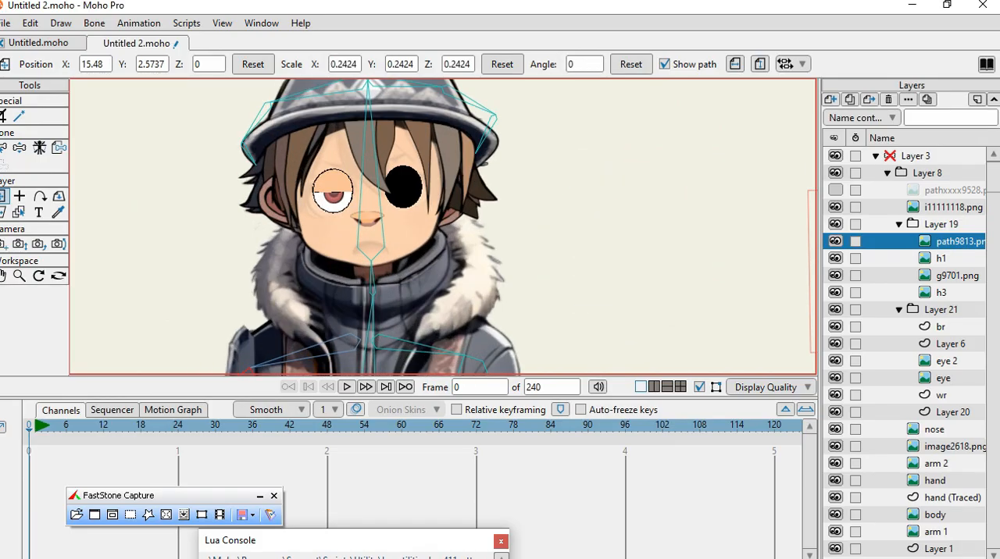
Place the imported face over the character's own face and enlarge it to a scale of about 0.28 to fit.
{"action": "scroll", "coordinate": [382, 232], "scroll_direction": "down", "scroll_amount": 2}
{"action": "left_click_drag", "start_coordinate": [777, 259], "coordinate": [347, 198]}
{"action": "scroll", "coordinate": [406, 195], "scroll_direction": "up", "scroll_amount": 2}
{"action": "left_click_drag", "start_coordinate": [448, 107], "coordinate": [459, 94]}
{"action": "left_click_drag", "start_coordinate": [401, 186], "coordinate": [397, 182]}
{"action": "scroll", "coordinate": [411, 234], "scroll_direction": "up", "scroll_amount": 2}
{"action": "mouse_move", "coordinate": [411, 235]}
{"action": "left_mouse_down"}
{"action": "mouse_move", "coordinate": [726, 278]}
{"action": "mouse_move", "coordinate": [410, 192]}
{"action": "mouse_move", "coordinate": [413, 231]}
{"action": "left_mouse_up"}
{"action": "scroll", "coordinate": [414, 199], "scroll_direction": "up", "scroll_amount": 3}
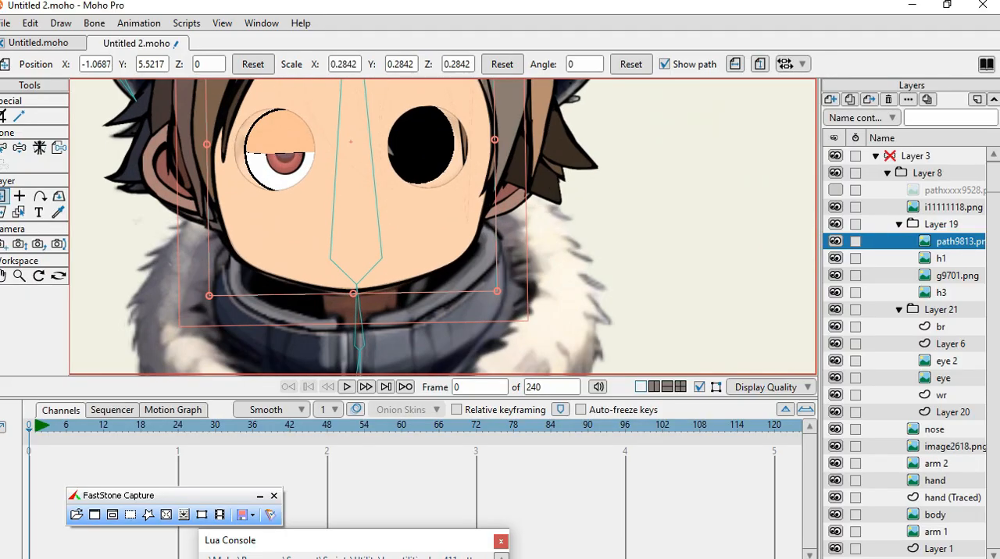
Move the resized face image off the character to the empty area beside the head.
{"action": "scroll", "coordinate": [307, 201], "scroll_direction": "down", "scroll_amount": 4}
{"action": "scroll", "coordinate": [412, 191], "scroll_direction": "down", "scroll_amount": 1}
{"action": "left_click_drag", "start_coordinate": [413, 191], "coordinate": [662, 209]}
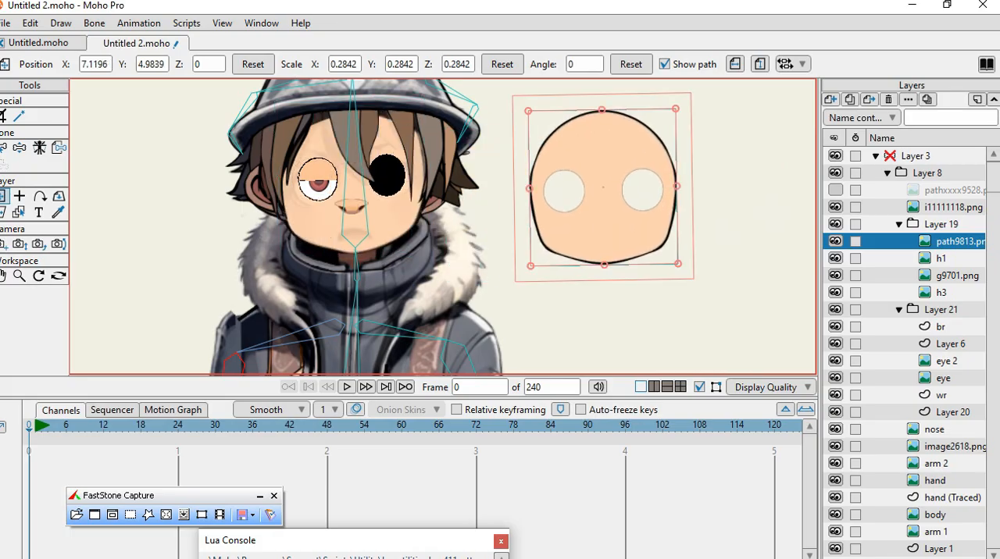
Rename the path9813.png layer as png face.
{"action": "double_click", "coordinate": [959, 242]}
{"action": "type", "text": "p"}
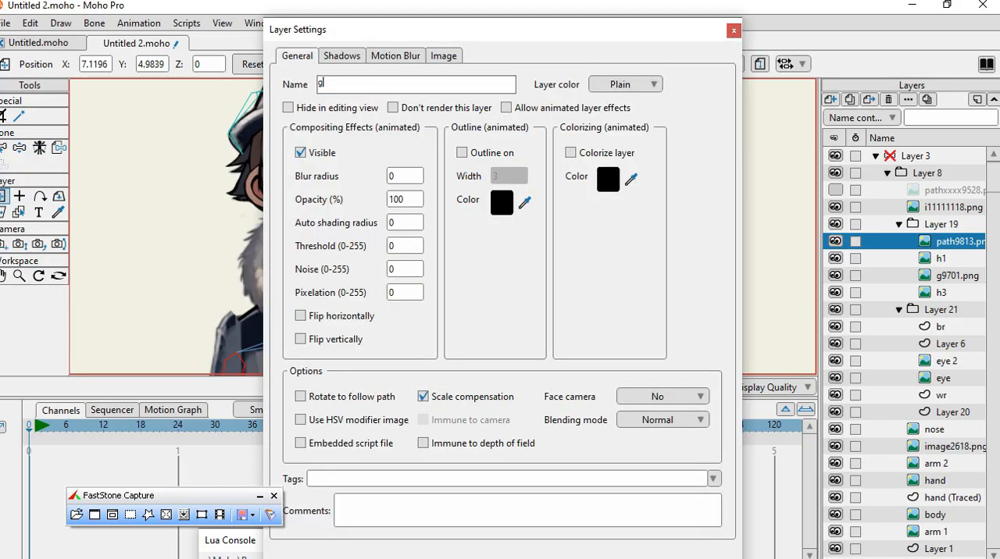
{"action": "type", "text": "ng face"}
{"action": "key", "text": "Return"}
Shift the png face image slightly to about X 6.37, Y 4.32 beside the character's head.
{"action": "left_click_drag", "start_coordinate": [568, 190], "coordinate": [539, 206]}
{"action": "scroll", "coordinate": [583, 236], "scroll_direction": "up", "scroll_amount": 1}
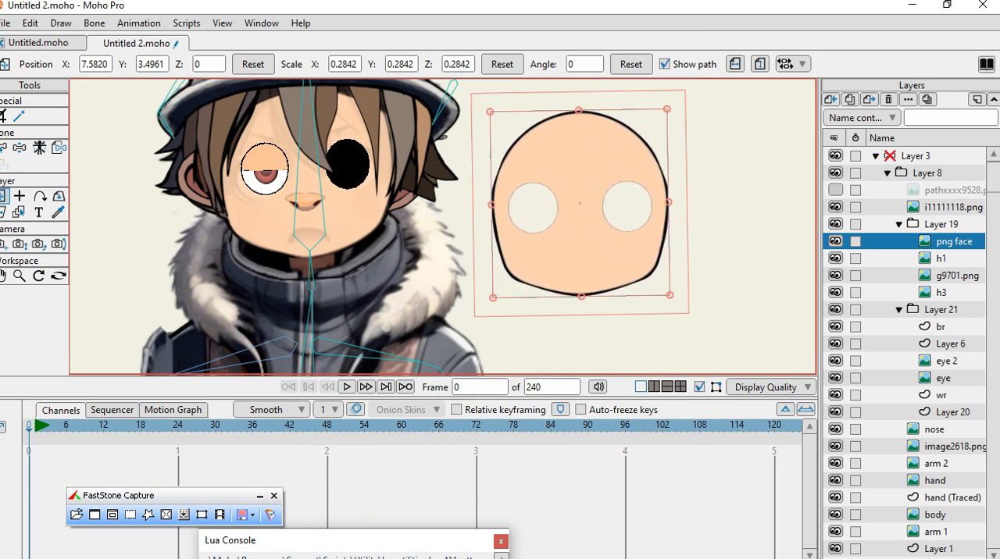
{"action": "scroll", "coordinate": [719, 226], "scroll_direction": "down", "scroll_amount": 1}
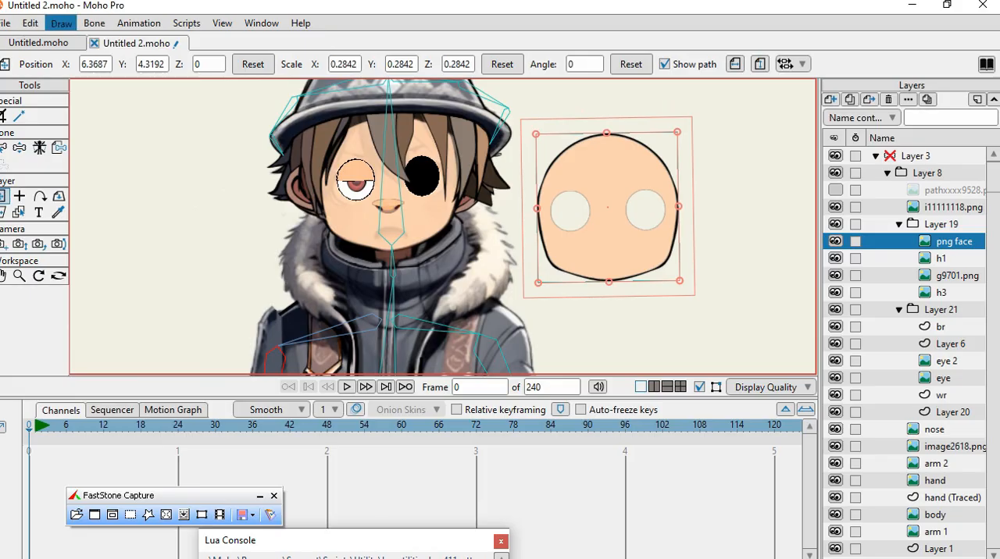
Trace the png face image in Color mode with 4 colors and outlines turned off.
{"action": "left_click", "coordinate": [61, 23]}
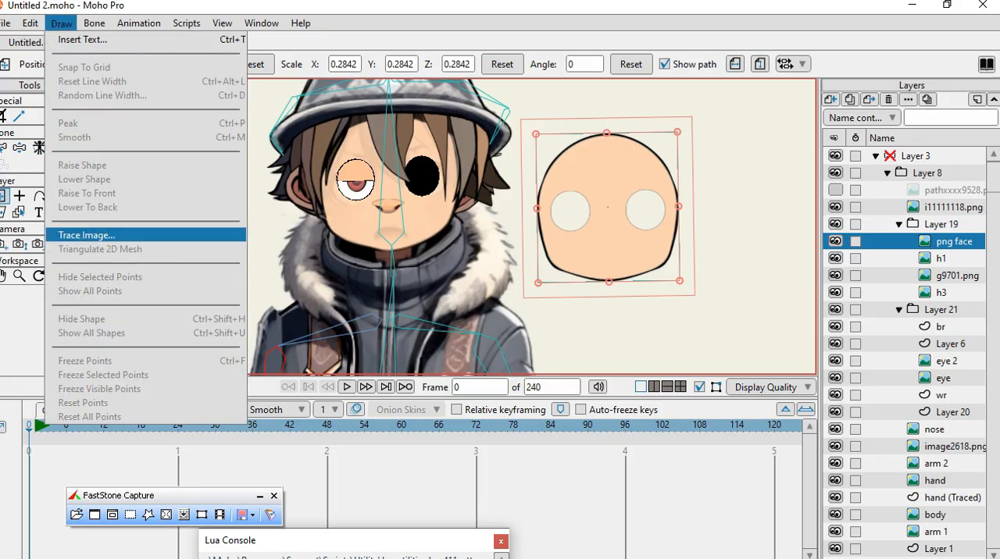
{"action": "left_click", "coordinate": [86, 235]}
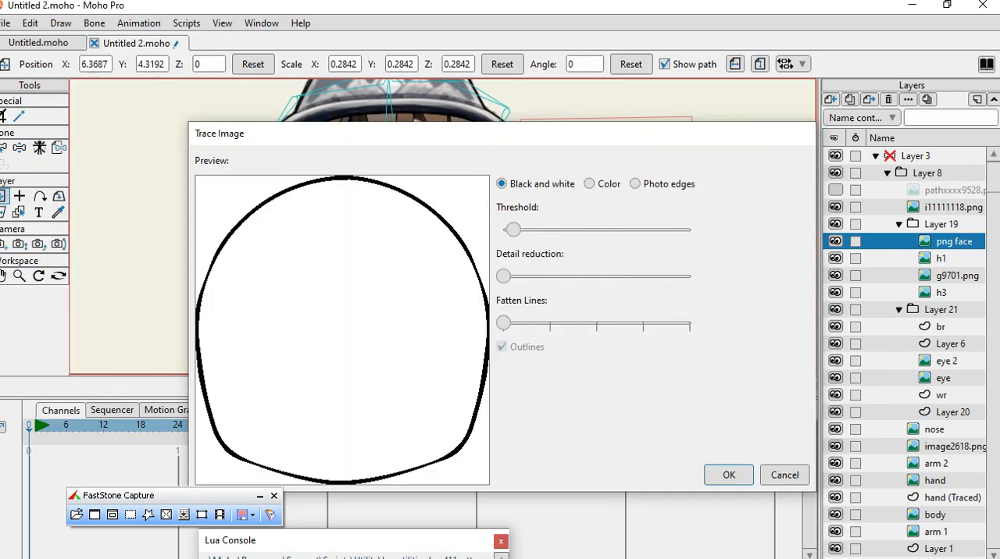
{"action": "left_click", "coordinate": [590, 185]}
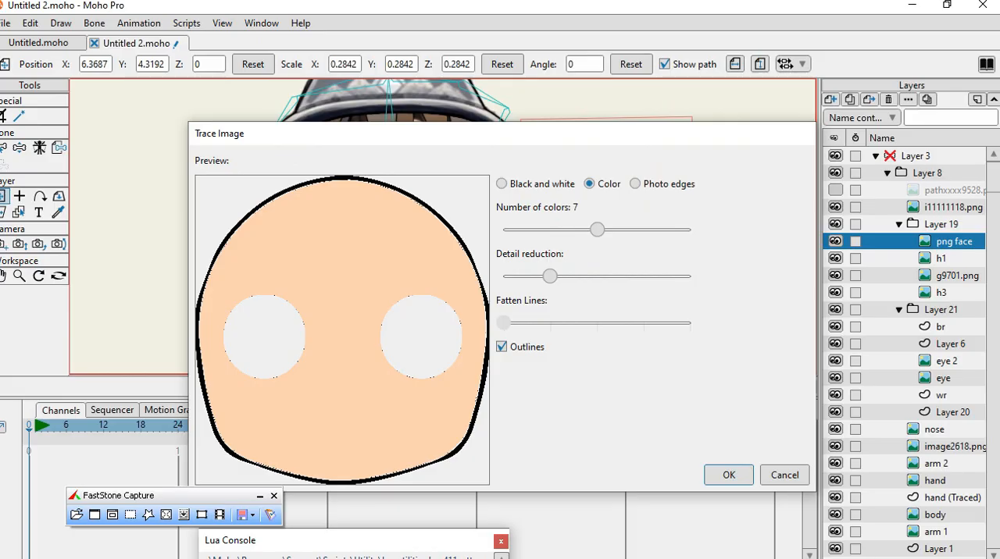
{"action": "left_click_drag", "start_coordinate": [596, 230], "coordinate": [503, 230]}
{"action": "left_click", "coordinate": [502, 347]}
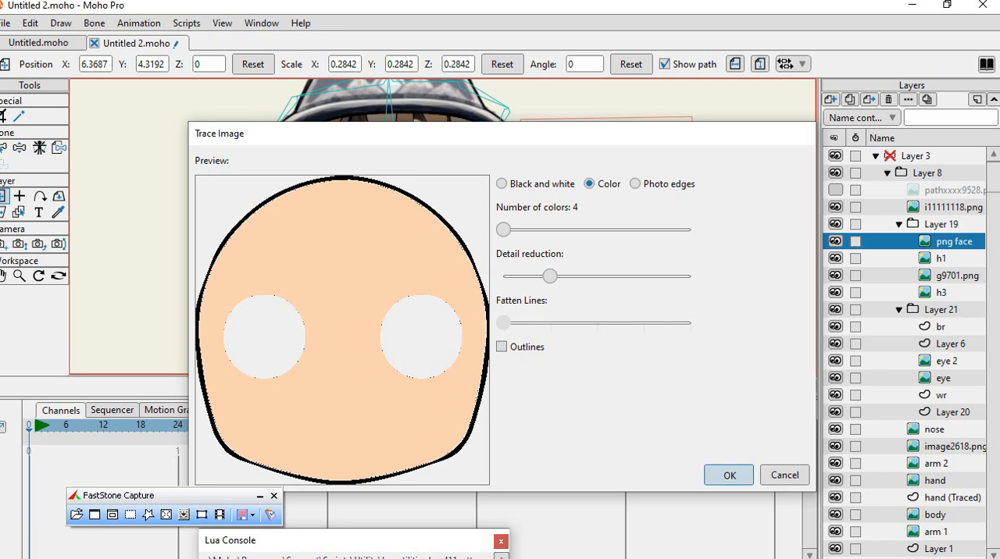
{"action": "left_click", "coordinate": [728, 475]}
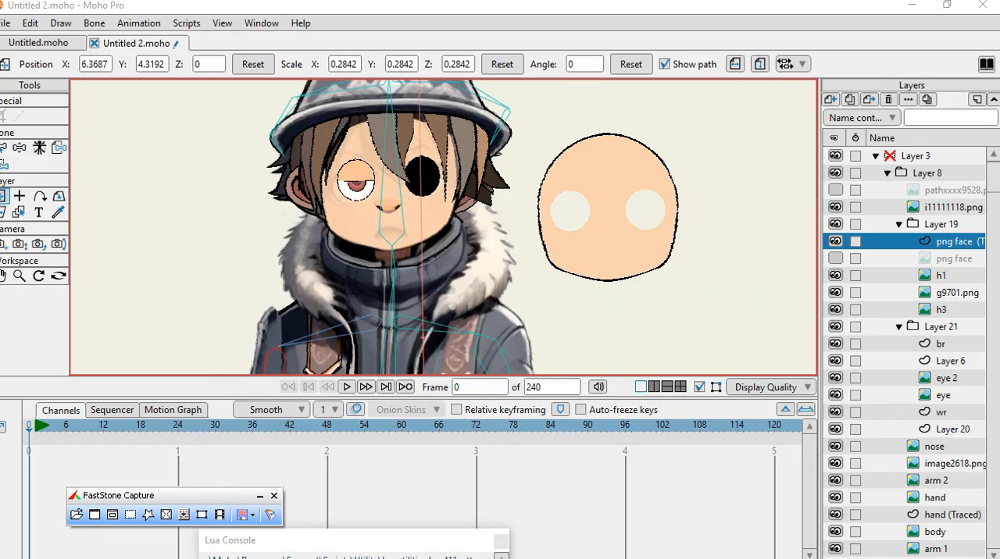
Move the traced face layer to about X 5.66, Y 4.44 and rotate it to about -0.66 degrees.
{"action": "mouse_move", "coordinate": [608, 207]}
{"action": "left_mouse_down"}
{"action": "mouse_move", "coordinate": [607, 331]}
{"action": "mouse_move", "coordinate": [608, 221]}
{"action": "mouse_move", "coordinate": [586, 201]}
{"action": "left_mouse_up"}
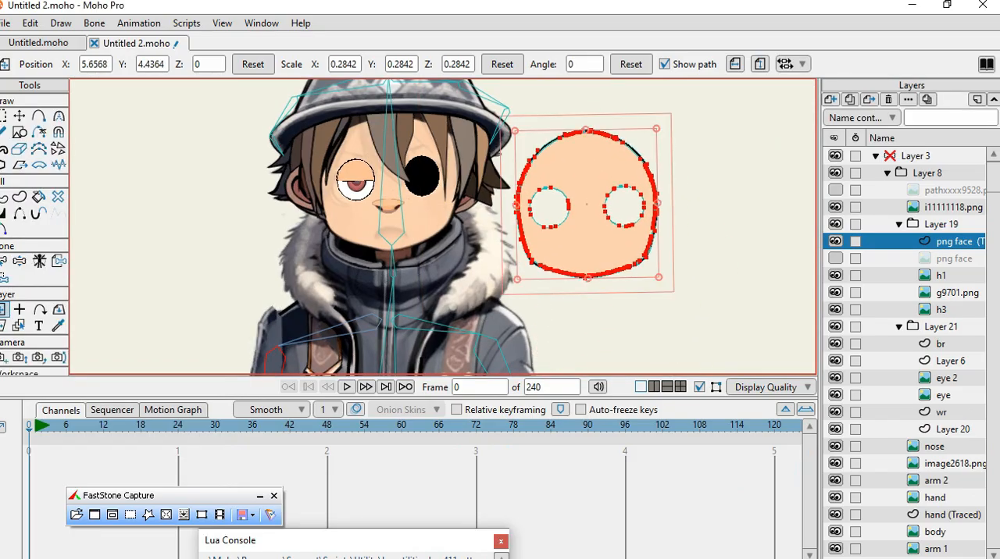
{"action": "scroll", "coordinate": [611, 192], "scroll_direction": "up", "scroll_amount": 2}
{"action": "scroll", "coordinate": [611, 192], "scroll_direction": "up", "scroll_amount": 1}
{"action": "left_click_drag", "start_coordinate": [705, 211], "coordinate": [704, 213]}
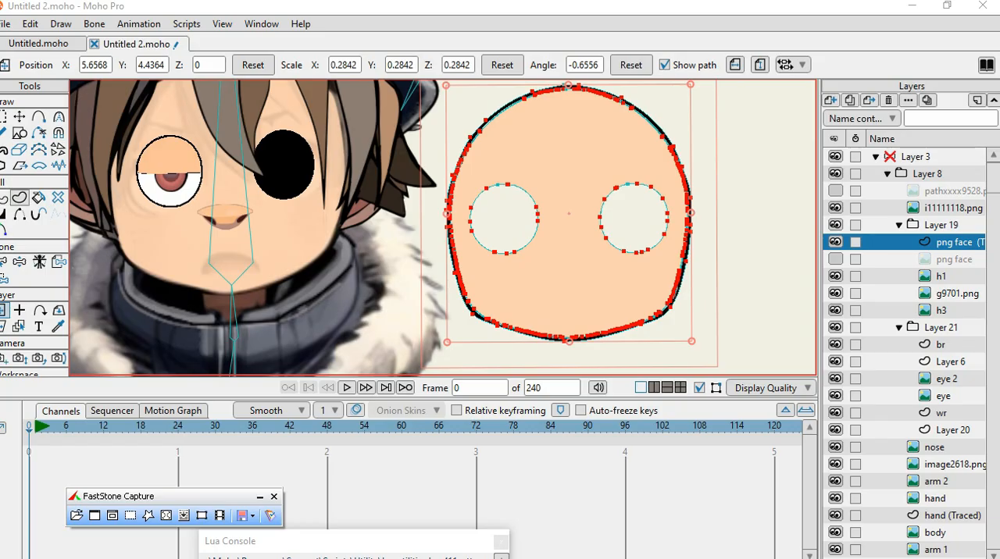
Try to shift the selected points of the traced face downward, and undo that move.
{"action": "left_click", "coordinate": [4, 197]}
{"action": "left_click", "coordinate": [568, 214]}
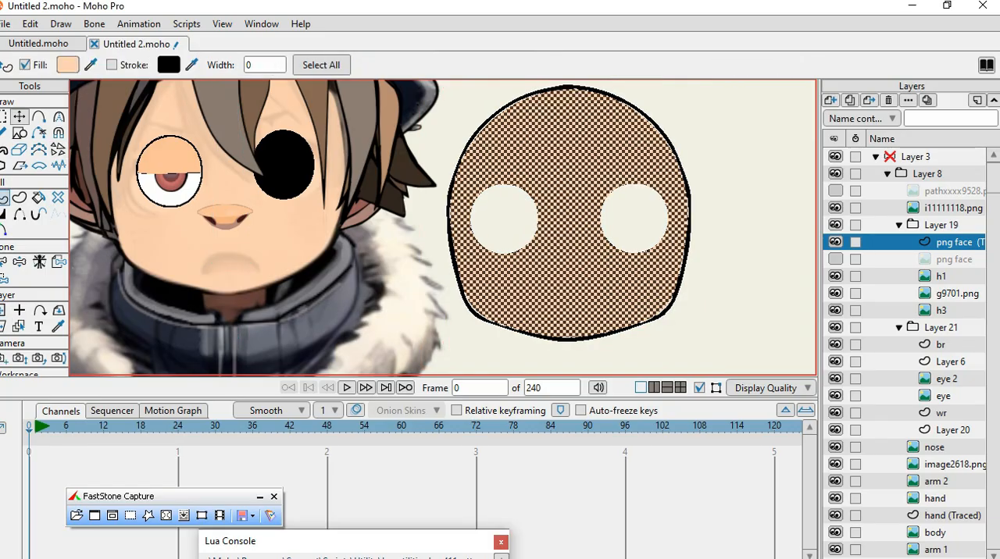
{"action": "left_click", "coordinate": [19, 117]}
{"action": "left_click_drag", "start_coordinate": [582, 285], "coordinate": [568, 254]}
{"action": "left_click", "coordinate": [30, 23]}
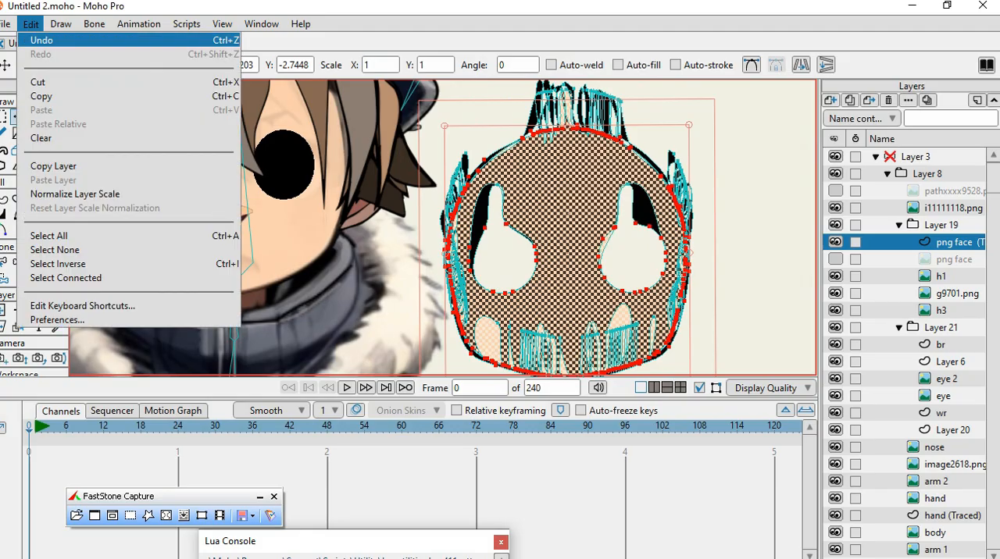
{"action": "left_click", "coordinate": [41, 40]}
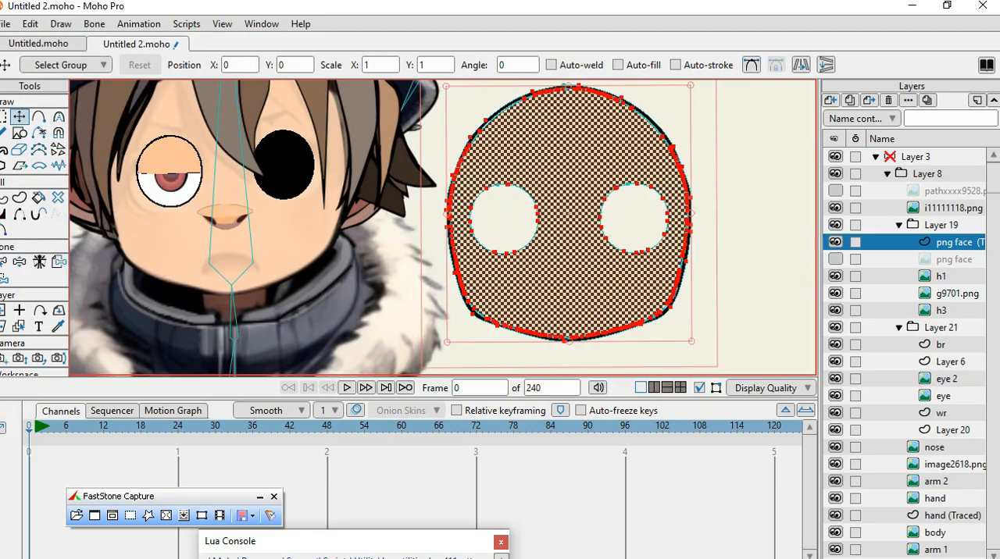
Separate the stacked face shapes: move the skin-coloured one to about X 22.07, Y 3.01 and the black one to about X 14.39, Y -15.59.
{"action": "left_click", "coordinate": [569, 234]}
{"action": "left_click", "coordinate": [568, 235]}
{"action": "left_click_drag", "start_coordinate": [569, 234], "coordinate": [741, 219]}
{"action": "scroll", "coordinate": [381, 198], "scroll_direction": "down", "scroll_amount": 2}
{"action": "left_click", "coordinate": [500, 168]}
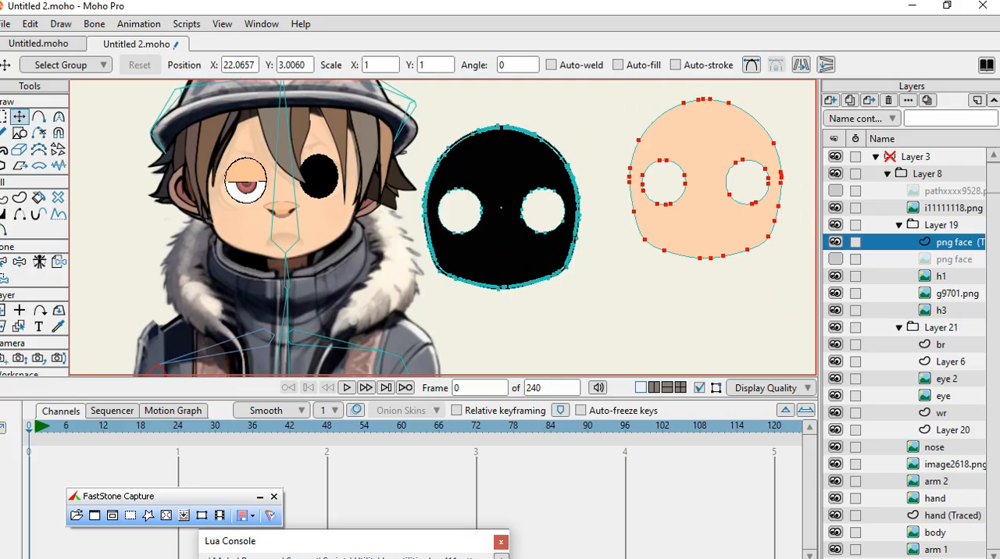
{"action": "left_click_drag", "start_coordinate": [501, 168], "coordinate": [635, 311]}
{"action": "scroll", "coordinate": [654, 316], "scroll_direction": "up", "scroll_amount": 9}
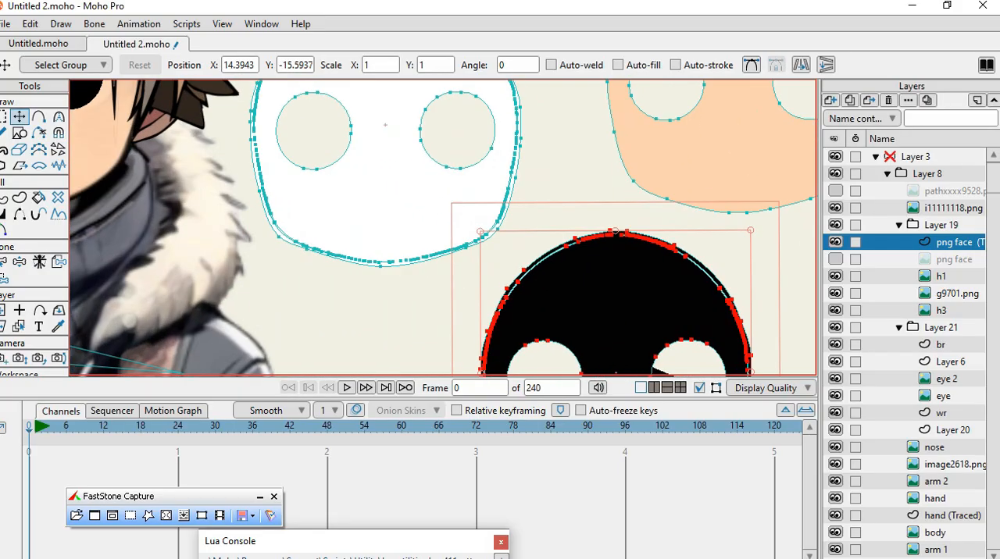
Move the white face shape to about X 27.73, Y -14.49 and place the remaining black shape behind the skin shape at about X 22.08, Y 3.10.
{"action": "scroll", "coordinate": [616, 279], "scroll_direction": "down", "scroll_amount": 7}
{"action": "left_click_drag", "start_coordinate": [446, 195], "coordinate": [772, 365]}
{"action": "left_click", "coordinate": [445, 199]}
{"action": "left_click_drag", "start_coordinate": [445, 199], "coordinate": [448, 225]}
{"action": "left_click_drag", "start_coordinate": [428, 154], "coordinate": [627, 112]}
Move the black shape's points inward along the upper and left rim of the right eye hole to form a visible outline.
{"action": "scroll", "coordinate": [430, 193], "scroll_direction": "down", "scroll_amount": 3}
{"action": "scroll", "coordinate": [429, 193], "scroll_direction": "up", "scroll_amount": 1}
{"action": "scroll", "coordinate": [626, 118], "scroll_direction": "up", "scroll_amount": 3}
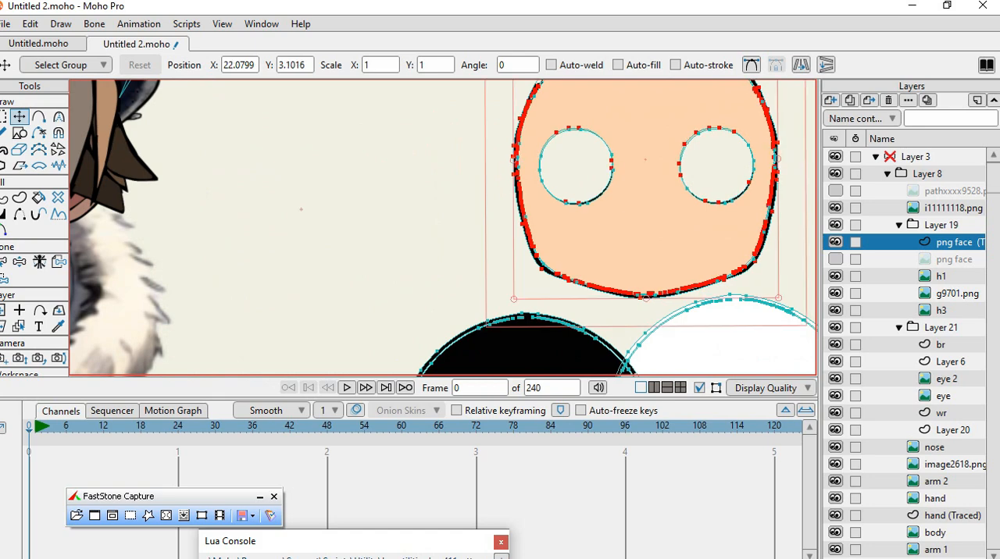
{"action": "scroll", "coordinate": [653, 139], "scroll_direction": "up", "scroll_amount": 7}
{"action": "scroll", "coordinate": [678, 180], "scroll_direction": "down", "scroll_amount": 4}
{"action": "scroll", "coordinate": [672, 204], "scroll_direction": "down", "scroll_amount": 4}
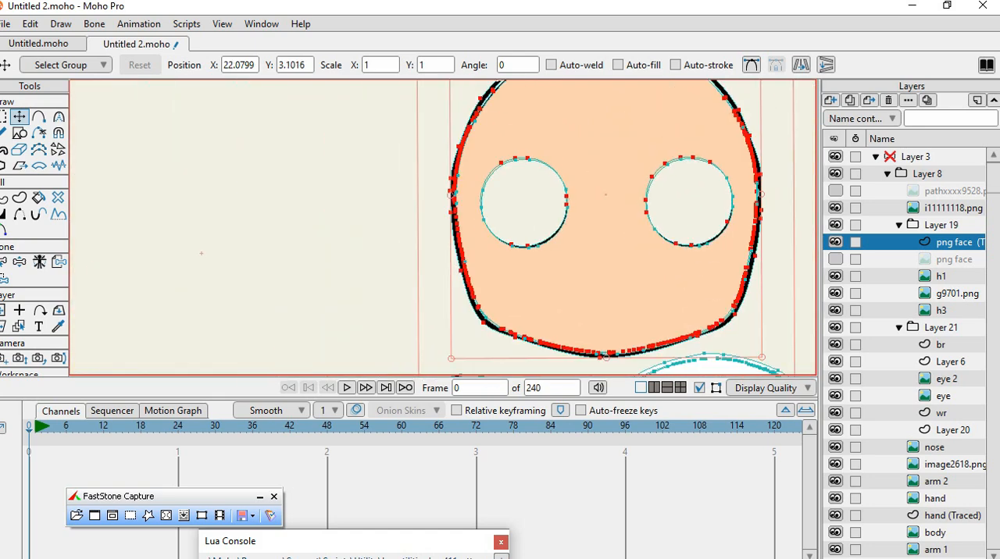
{"action": "scroll", "coordinate": [751, 273], "scroll_direction": "up", "scroll_amount": 9}
{"action": "scroll", "coordinate": [696, 247], "scroll_direction": "down", "scroll_amount": 4}
{"action": "scroll", "coordinate": [744, 137], "scroll_direction": "down", "scroll_amount": 2}
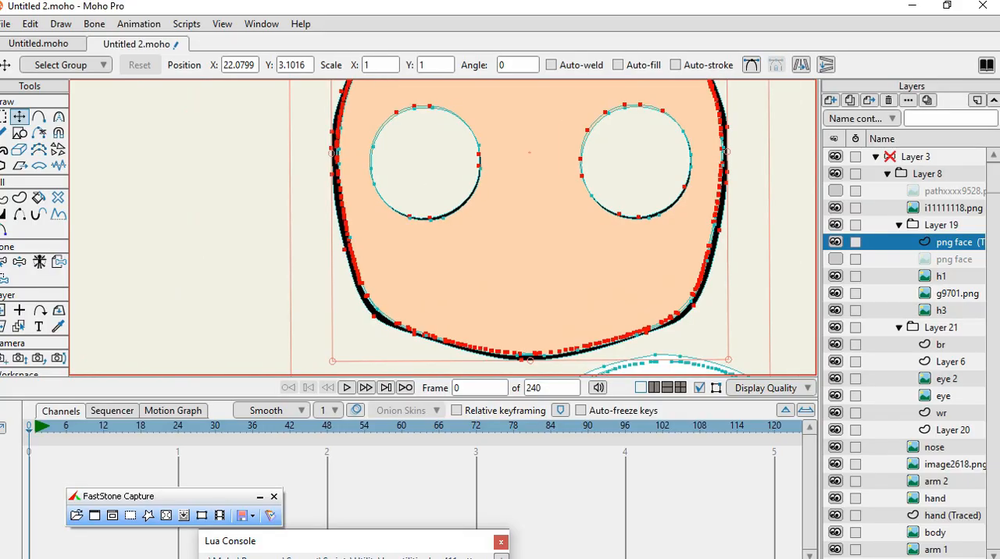
{"action": "scroll", "coordinate": [625, 117], "scroll_direction": "up", "scroll_amount": 6}
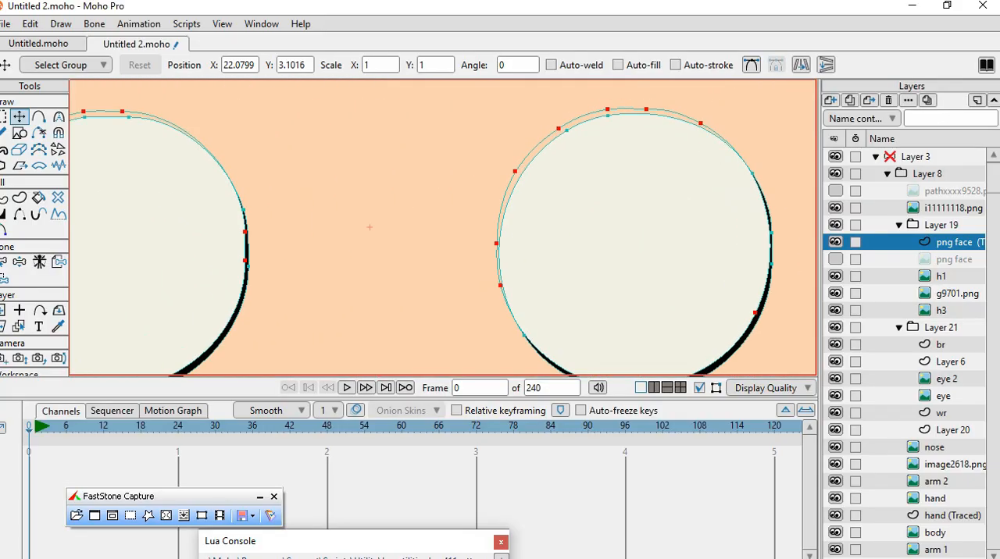
{"action": "left_click_drag", "start_coordinate": [559, 128], "coordinate": [570, 144]}
{"action": "left_click_drag", "start_coordinate": [607, 109], "coordinate": [704, 146]}
{"action": "left_click_drag", "start_coordinate": [607, 118], "coordinate": [609, 125]}
{"action": "left_click_drag", "start_coordinate": [517, 171], "coordinate": [528, 173]}
{"action": "left_click_drag", "start_coordinate": [497, 244], "coordinate": [506, 251]}
{"action": "left_click_drag", "start_coordinate": [501, 286], "coordinate": [516, 295]}
{"action": "left_click_drag", "start_coordinate": [528, 173], "coordinate": [528, 175]}
Cut the leftover white and black face shapes below the skin-coloured face.
{"action": "scroll", "coordinate": [531, 180], "scroll_direction": "down", "scroll_amount": 2}
{"action": "scroll", "coordinate": [602, 322], "scroll_direction": "up", "scroll_amount": 1}
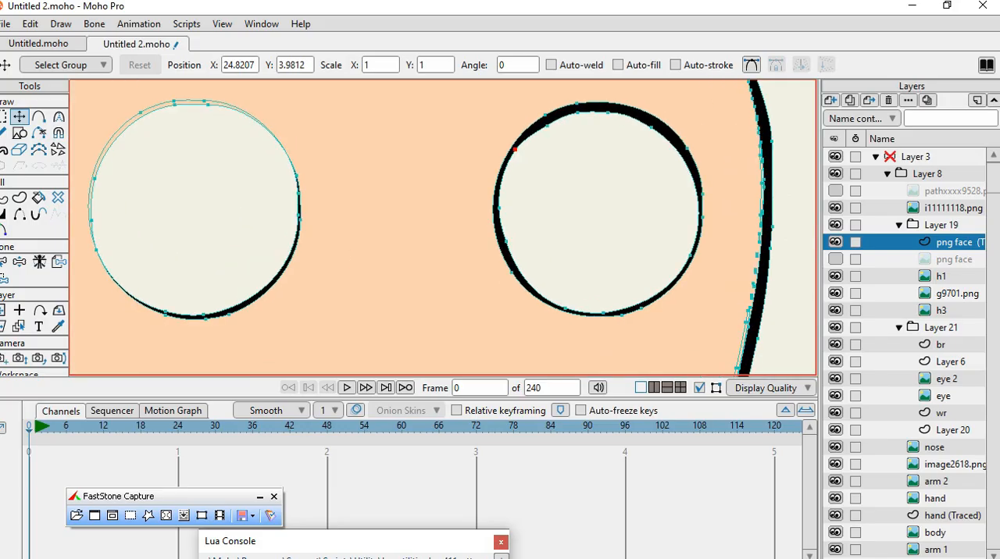
{"action": "scroll", "coordinate": [385, 207], "scroll_direction": "down", "scroll_amount": 5}
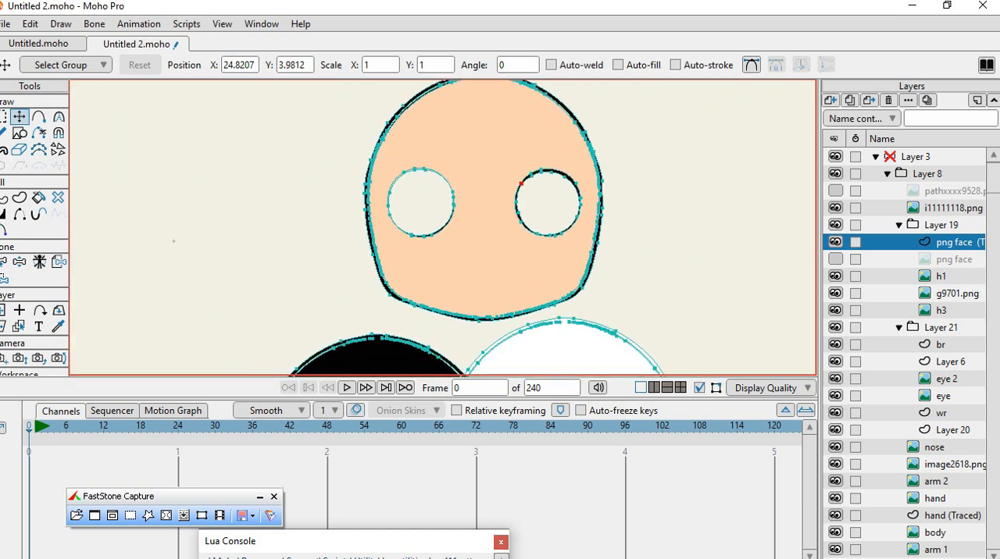
{"action": "scroll", "coordinate": [385, 208], "scroll_direction": "up", "scroll_amount": 3}
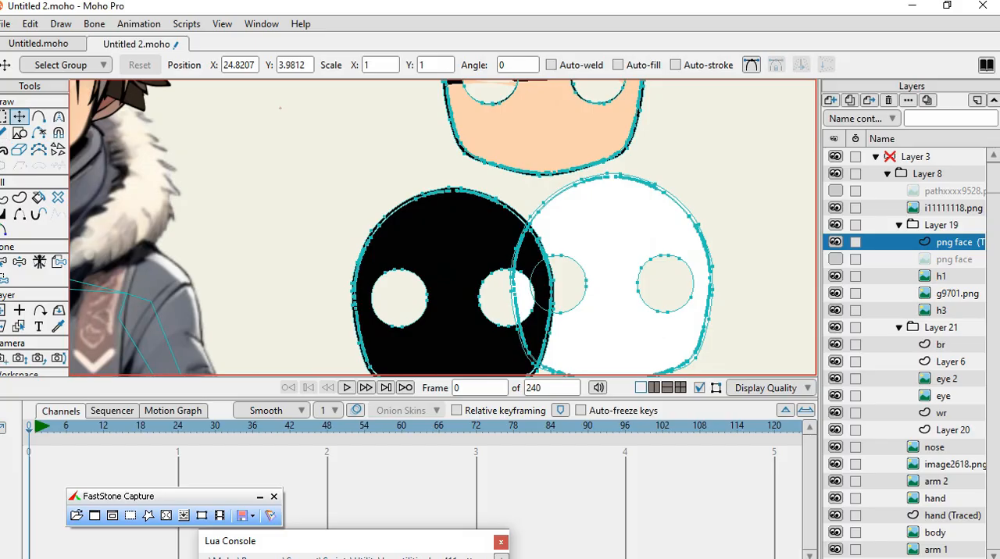
{"action": "left_click", "coordinate": [586, 280]}
{"action": "left_click", "coordinate": [611, 279]}
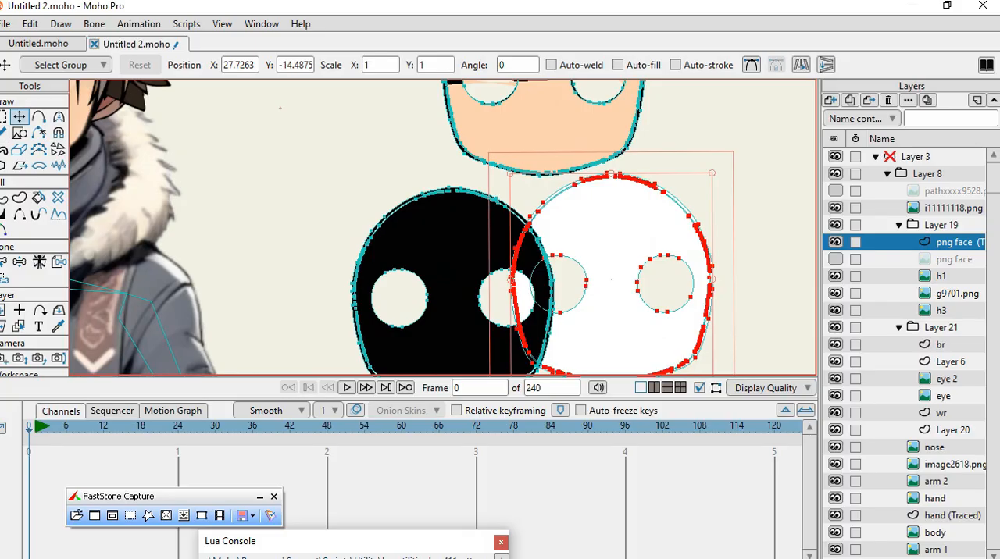
{"action": "left_click", "coordinate": [31, 23]}
{"action": "left_click", "coordinate": [37, 82]}
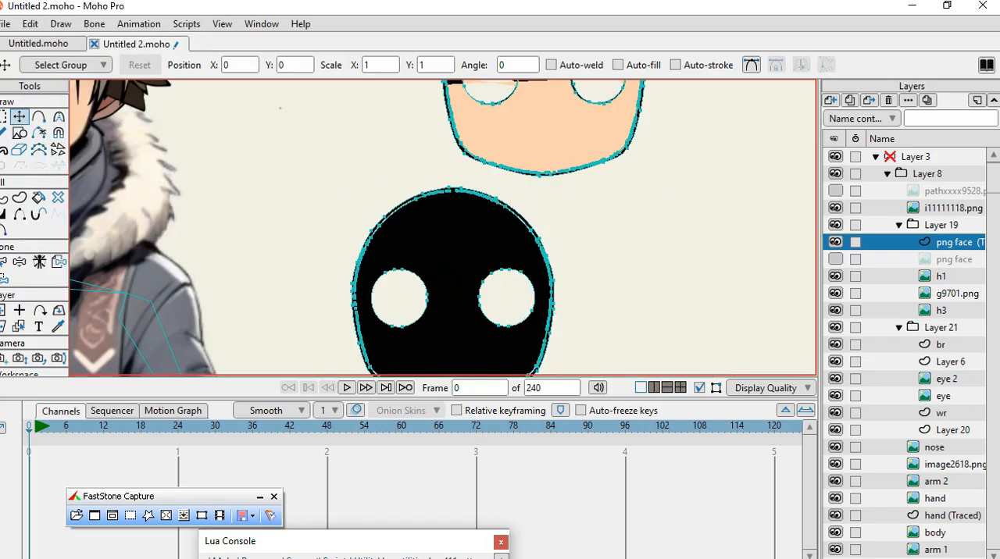
{"action": "key", "text": "ctrl+a"}
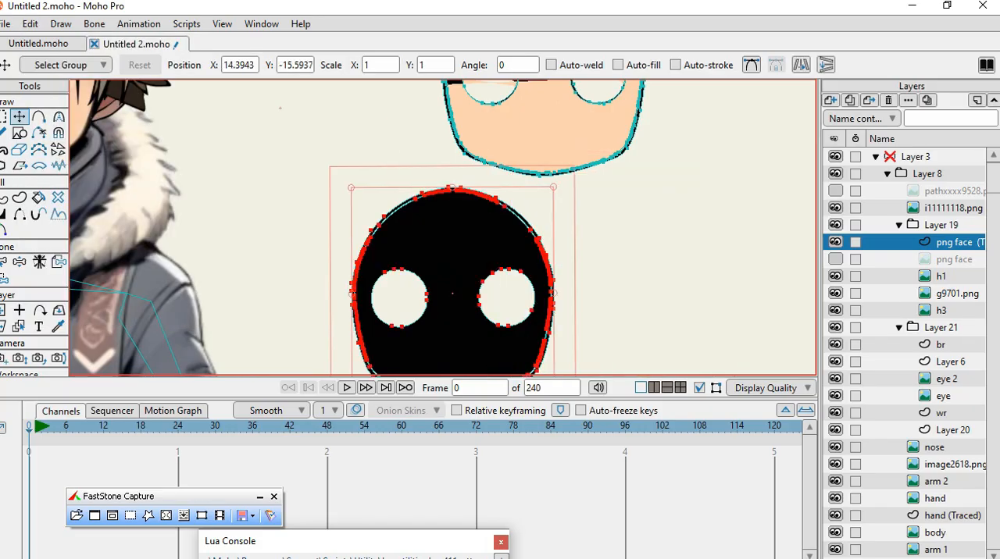
{"action": "left_click", "coordinate": [30, 23]}
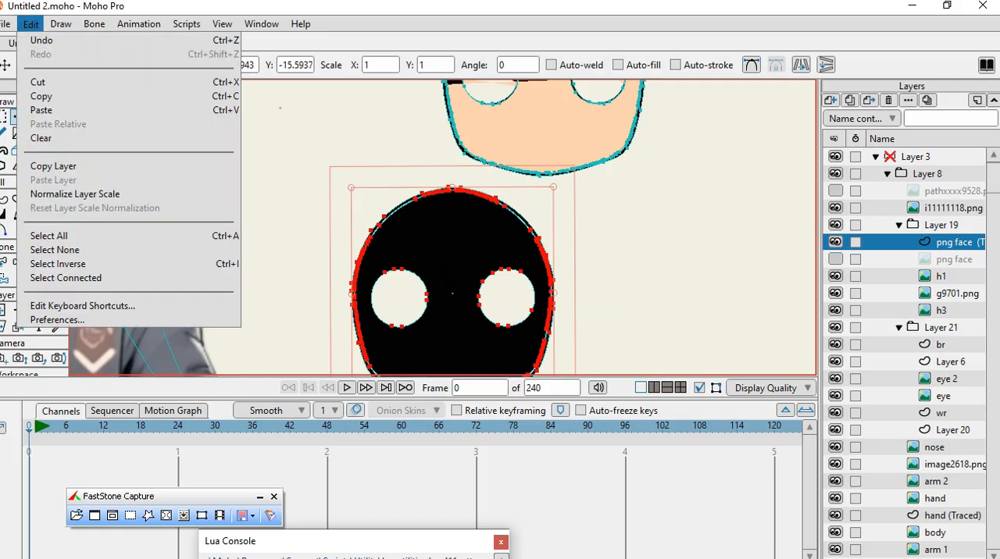
{"action": "left_click", "coordinate": [37, 82]}
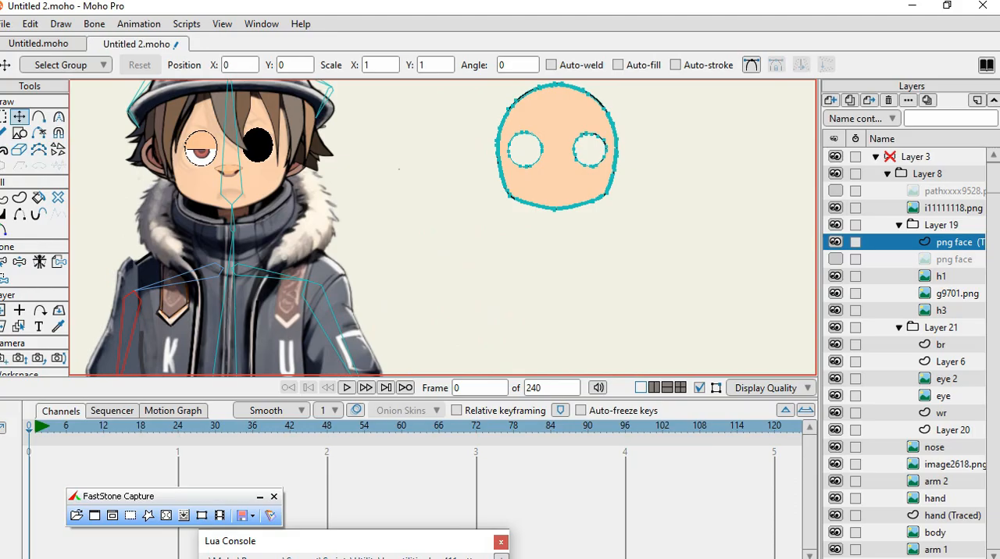
Move the traced face layer to about X 4.36, Y 0.39 and set its origin at the chin, about X 22.17, Y -5.81.
{"action": "left_click", "coordinate": [4, 310]}
{"action": "left_click_drag", "start_coordinate": [556, 150], "coordinate": [525, 249]}
{"action": "scroll", "coordinate": [528, 277], "scroll_direction": "up", "scroll_amount": 2}
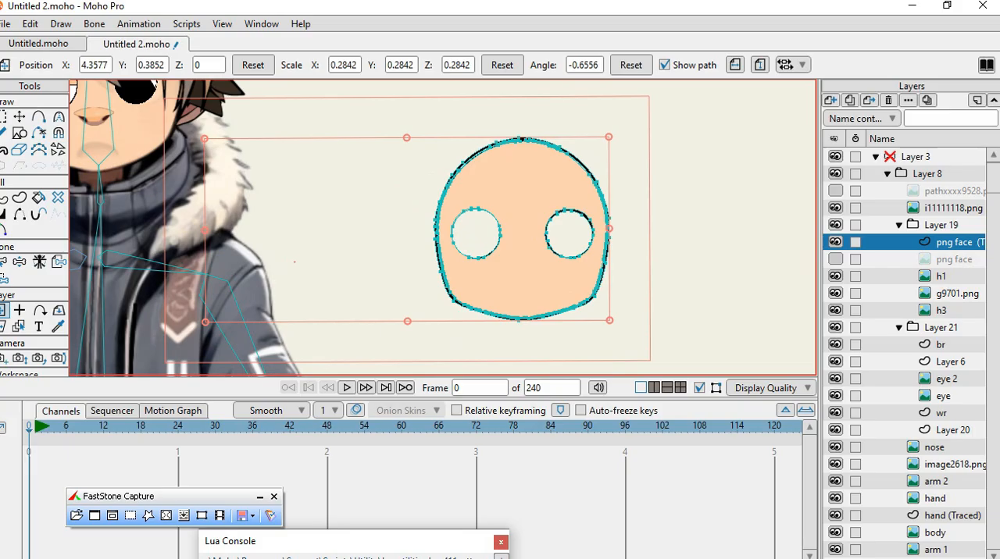
{"action": "key", "text": "o"}
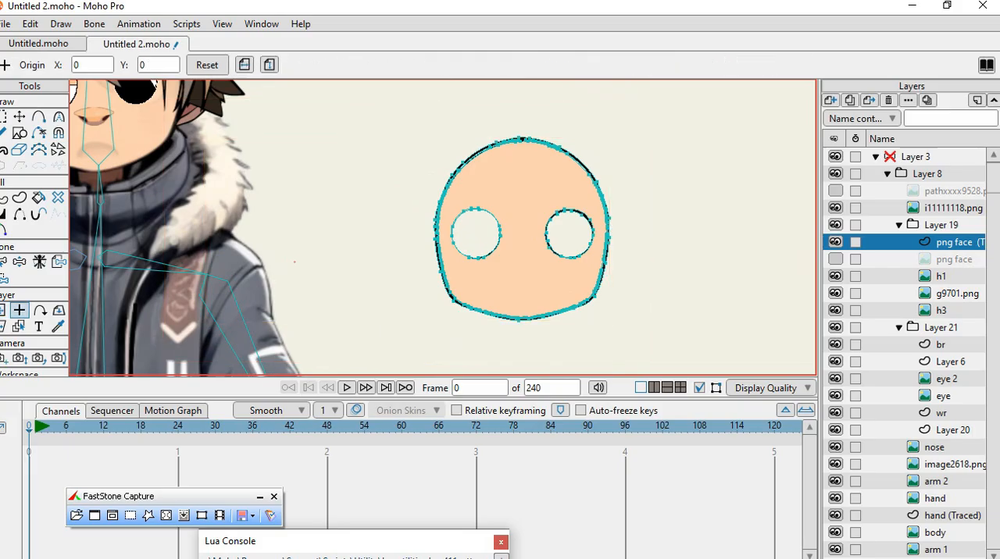
{"action": "left_click", "coordinate": [520, 318]}
Rotate the traced face layer to about -1 degree and place it over the character's face at about X -23.26, Y 8.72.
{"action": "scroll", "coordinate": [453, 287], "scroll_direction": "down", "scroll_amount": 6}
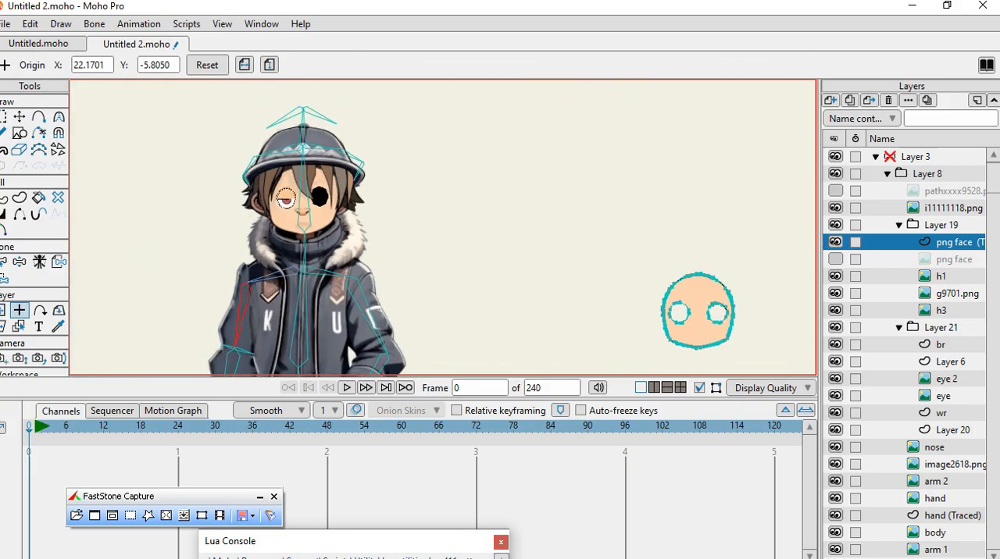
{"action": "scroll", "coordinate": [662, 342], "scroll_direction": "up", "scroll_amount": 2}
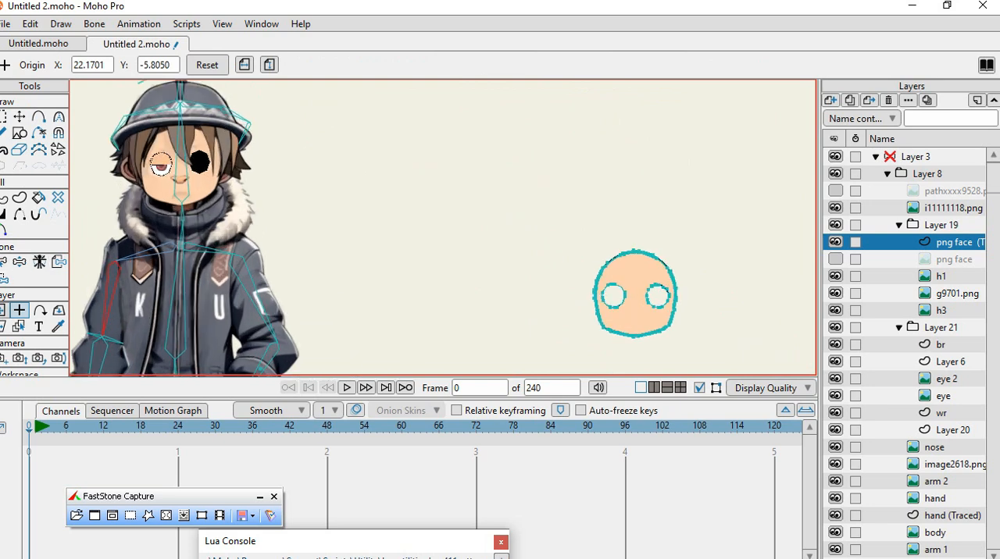
{"action": "left_click", "coordinate": [5, 310]}
{"action": "left_click_drag", "start_coordinate": [638, 290], "coordinate": [342, 204]}
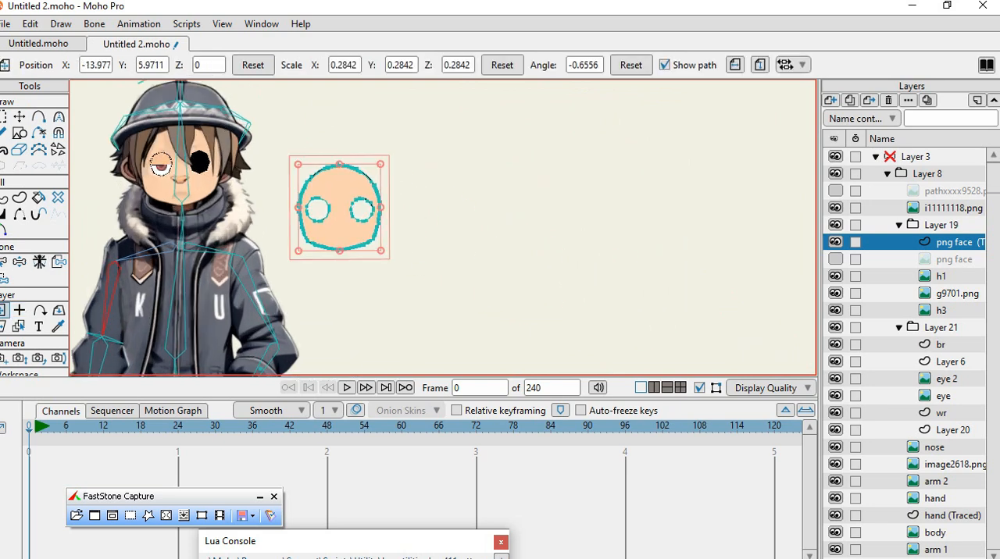
{"action": "scroll", "coordinate": [342, 205], "scroll_direction": "up", "scroll_amount": 4}
{"action": "mouse_move", "coordinate": [431, 109]}
{"action": "left_mouse_down"}
{"action": "mouse_move", "coordinate": [444, 116]}
{"action": "mouse_move", "coordinate": [330, 87]}
{"action": "mouse_move", "coordinate": [469, 134]}
{"action": "mouse_move", "coordinate": [432, 110]}
{"action": "left_mouse_up"}
{"action": "scroll", "coordinate": [451, 224], "scroll_direction": "down", "scroll_amount": 5}
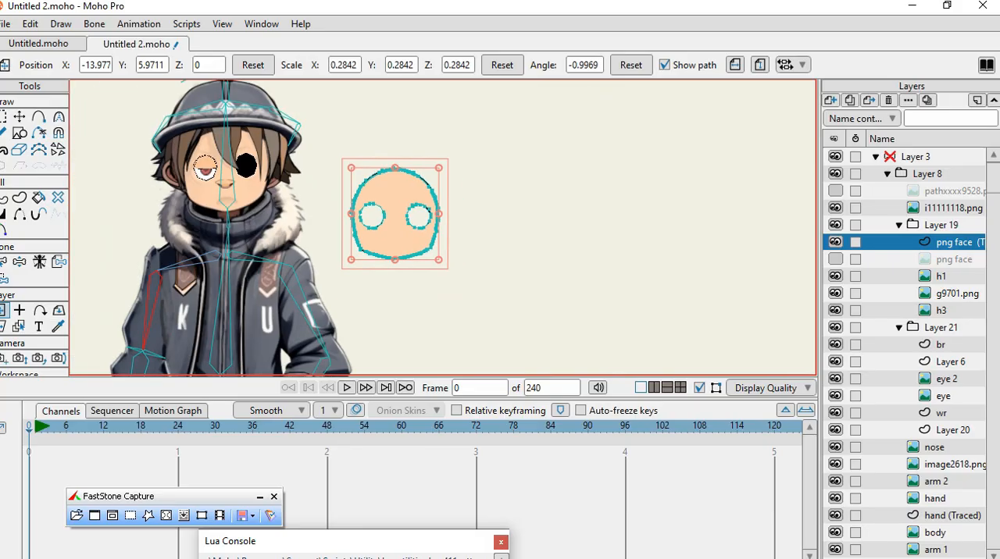
{"action": "scroll", "coordinate": [211, 164], "scroll_direction": "up", "scroll_amount": 4}
{"action": "mouse_move", "coordinate": [539, 254]}
{"action": "left_mouse_down"}
{"action": "mouse_move", "coordinate": [523, 317]}
{"action": "mouse_move", "coordinate": [246, 174]}
{"action": "left_mouse_up"}
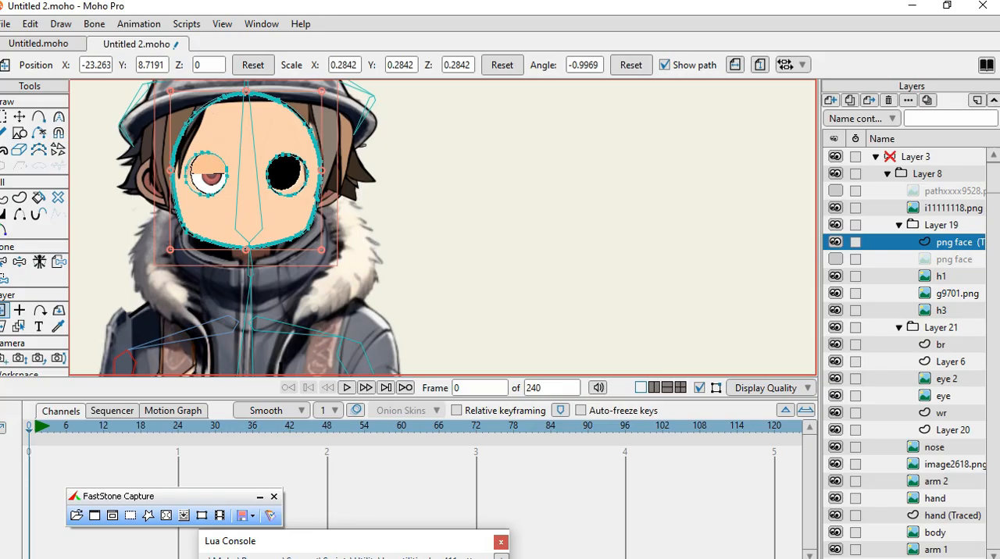
Rename the traced png face layer as face vector.
{"action": "double_click", "coordinate": [954, 242]}
{"action": "left_click", "coordinate": [390, 85]}
{"action": "key", "text": "BackSpace"}
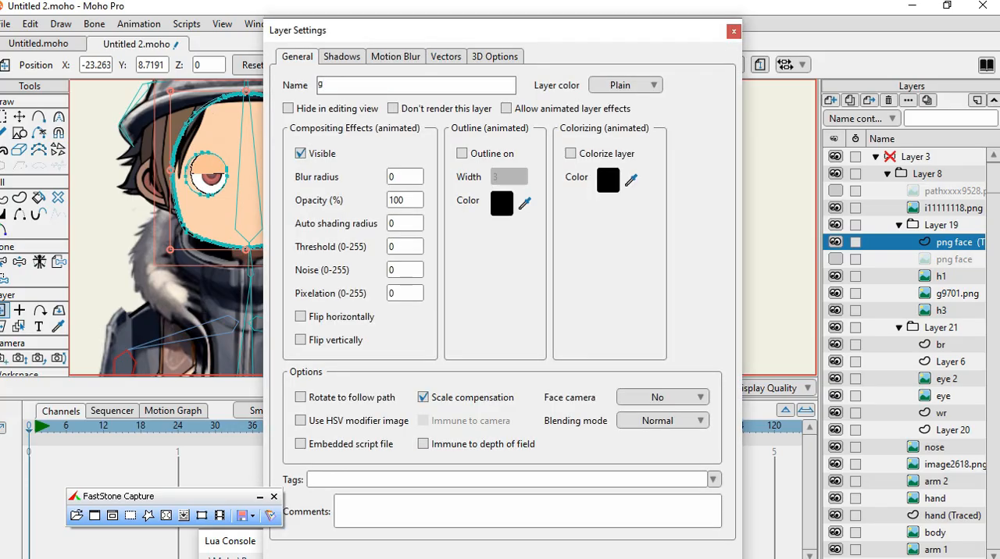
{"action": "type", "text": "face vector"}
{"action": "key", "text": "Return"}
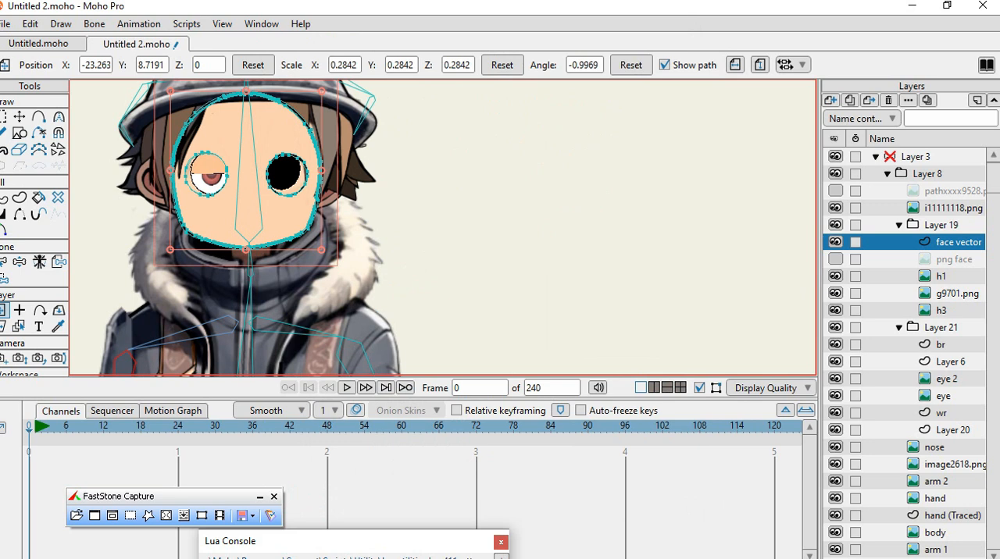
Move the face vector layer to the top of the Layer 21 group and hide the h3 layer.
{"action": "left_click_drag", "start_coordinate": [958, 242], "coordinate": [957, 323]}
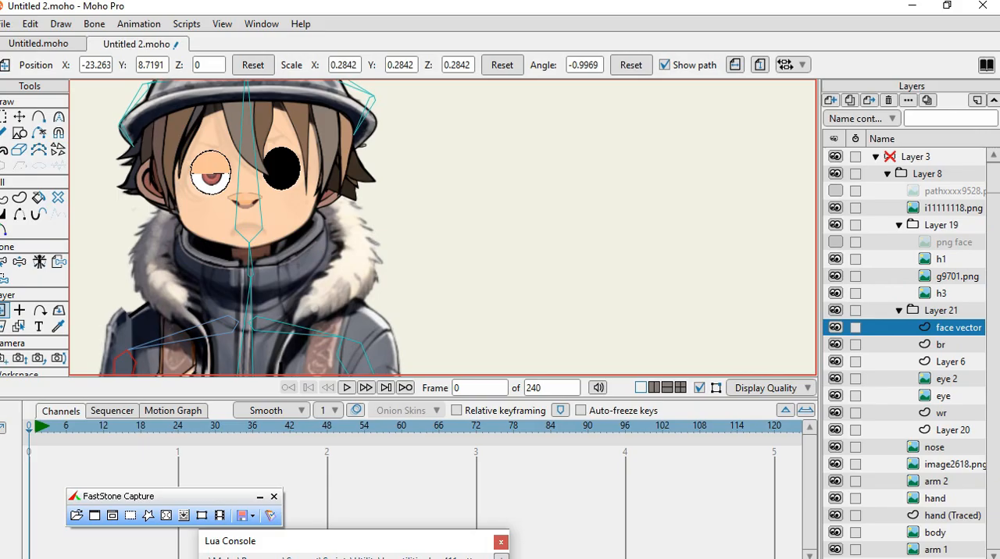
{"action": "left_click", "coordinate": [836, 294]}
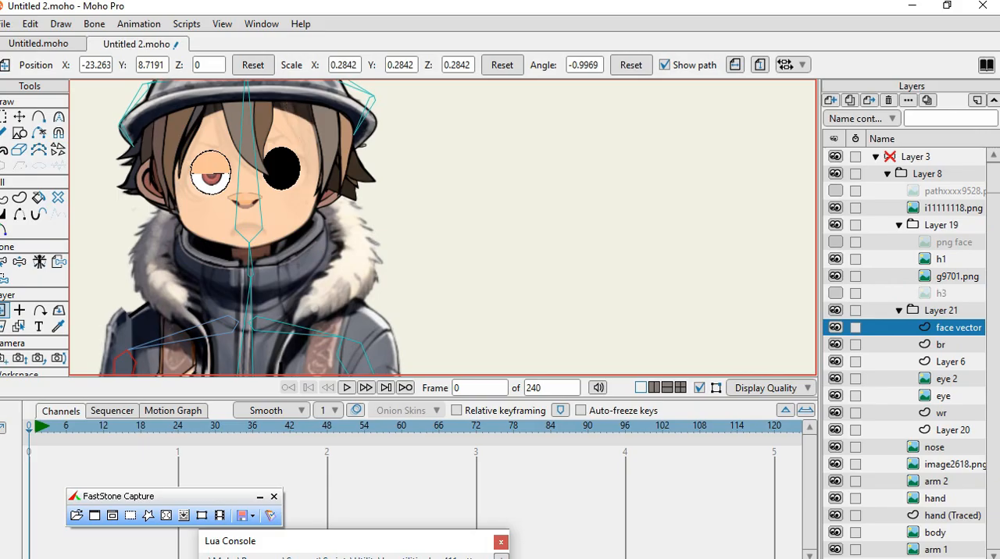
Hide the g9701.png and h1 hair layers and the i11111118.png helmet layer.
{"action": "left_click", "coordinate": [836, 276]}
{"action": "left_click", "coordinate": [835, 259]}
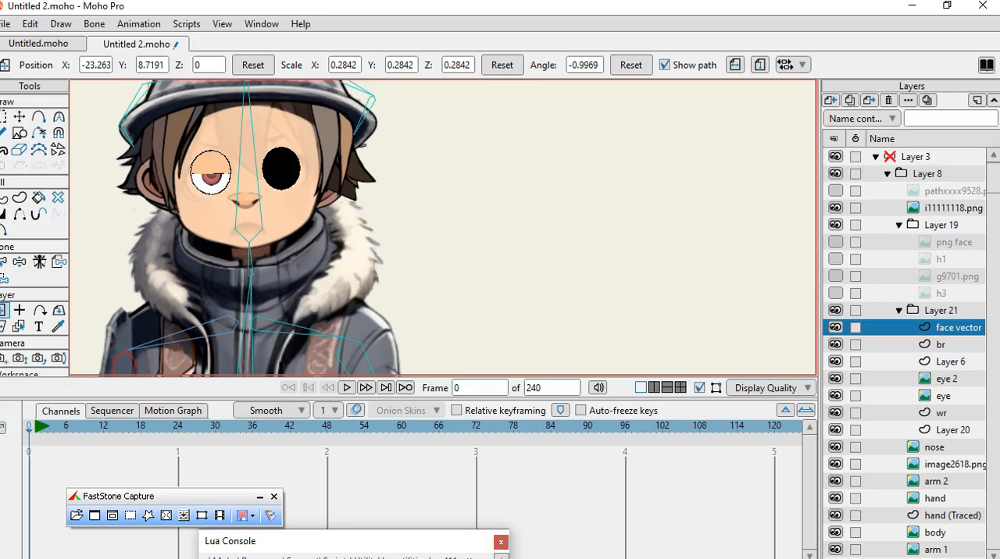
{"action": "left_click", "coordinate": [836, 208]}
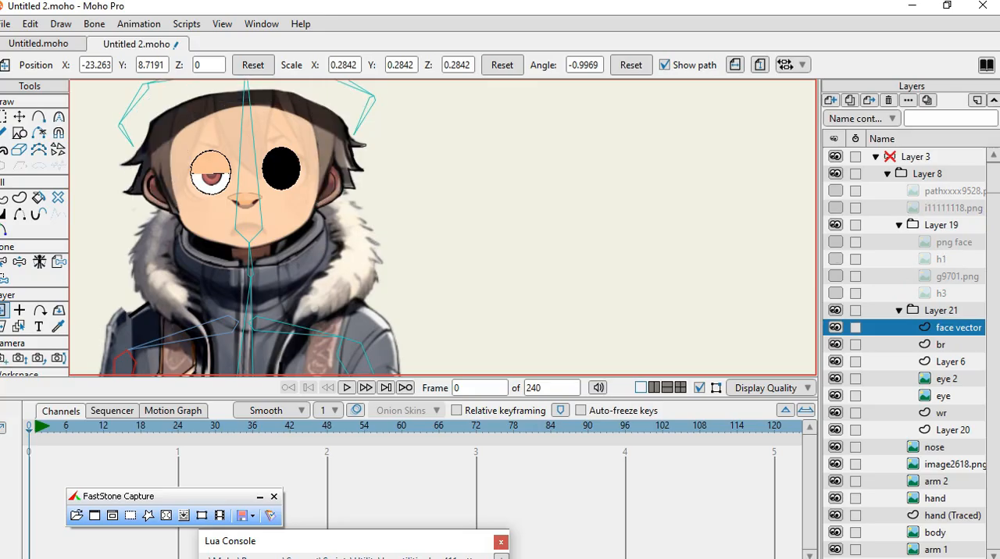
Hide the br, Layer 6, eye 2, eye, wr, Layer 20, nose and image2618.png layers.
{"action": "left_click", "coordinate": [836, 345]}
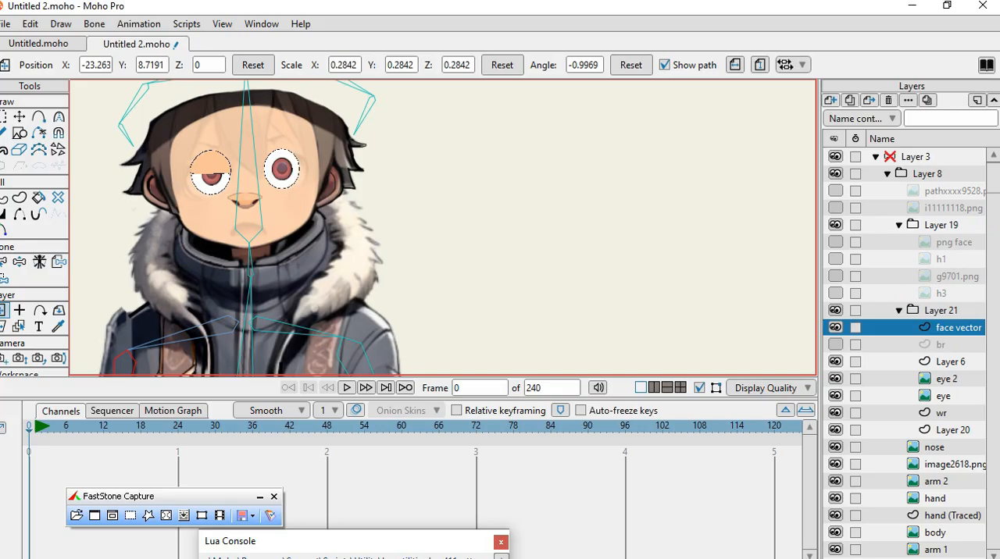
{"action": "left_click", "coordinate": [836, 362]}
{"action": "left_click", "coordinate": [835, 378]}
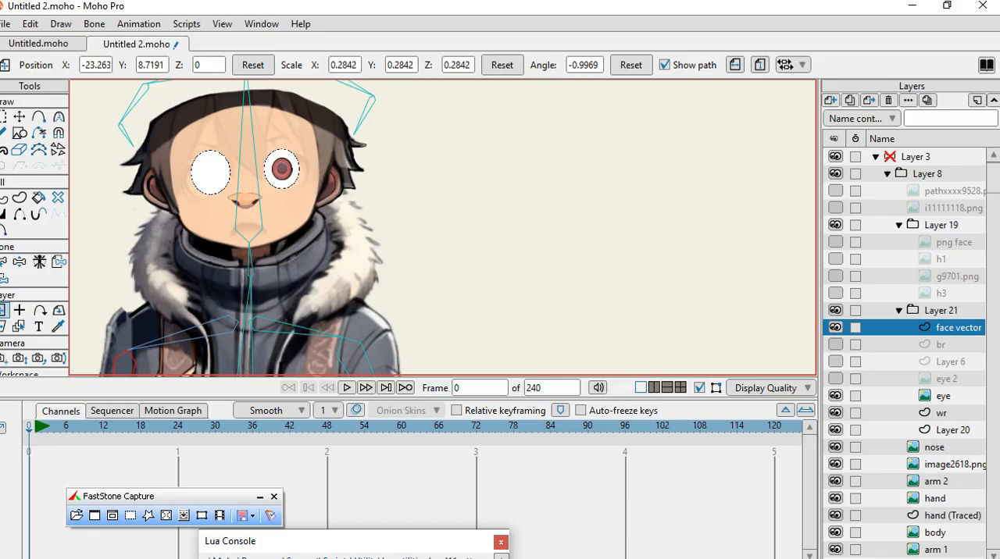
{"action": "left_click", "coordinate": [836, 396]}
{"action": "left_click", "coordinate": [836, 413]}
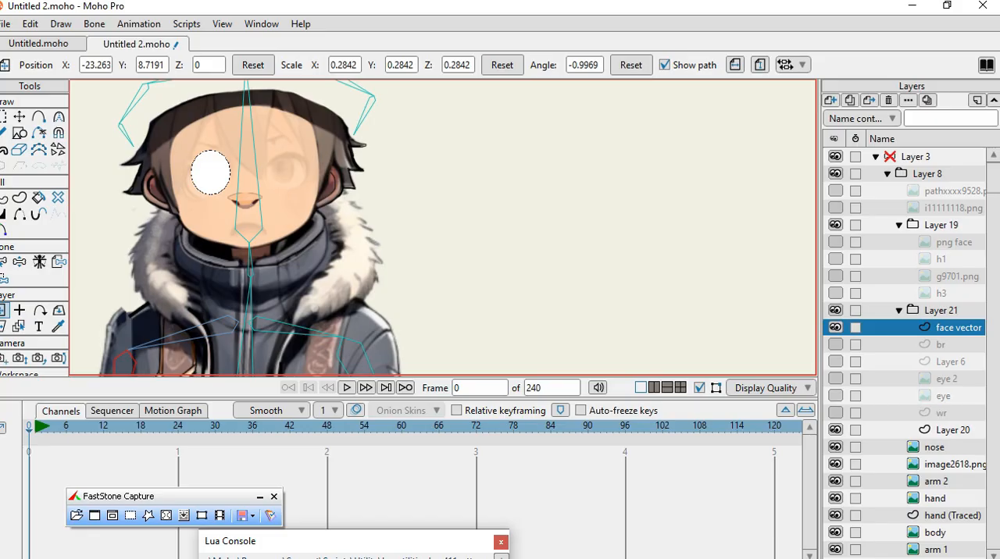
{"action": "left_click", "coordinate": [836, 430]}
{"action": "left_click", "coordinate": [836, 447]}
{"action": "left_click", "coordinate": [836, 464]}
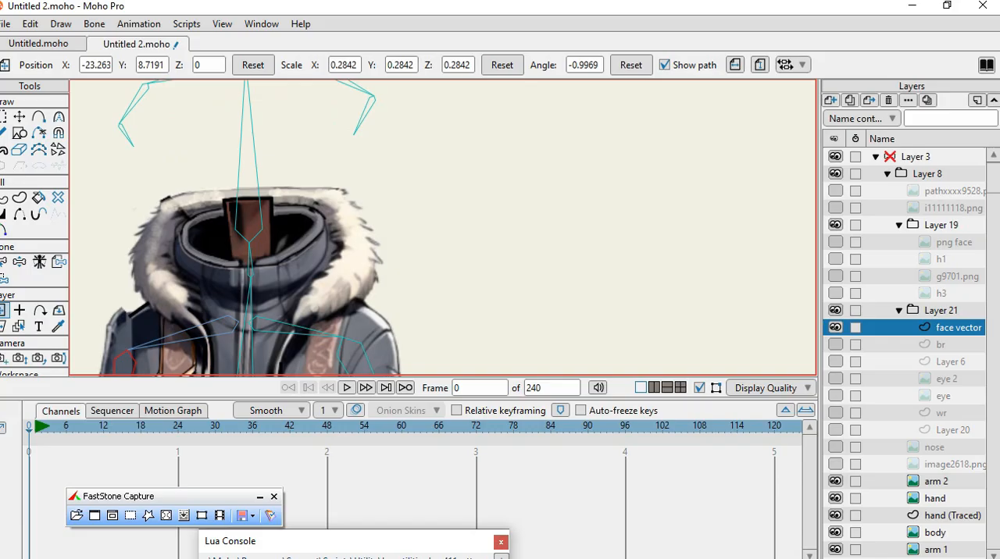
Move the face vector layer beside the character's collar, about X -6.40, Y 14.90, and rotate it to about -4 degrees.
{"action": "scroll", "coordinate": [422, 226], "scroll_direction": "down", "scroll_amount": 9}
{"action": "scroll", "coordinate": [404, 261], "scroll_direction": "up", "scroll_amount": 4}
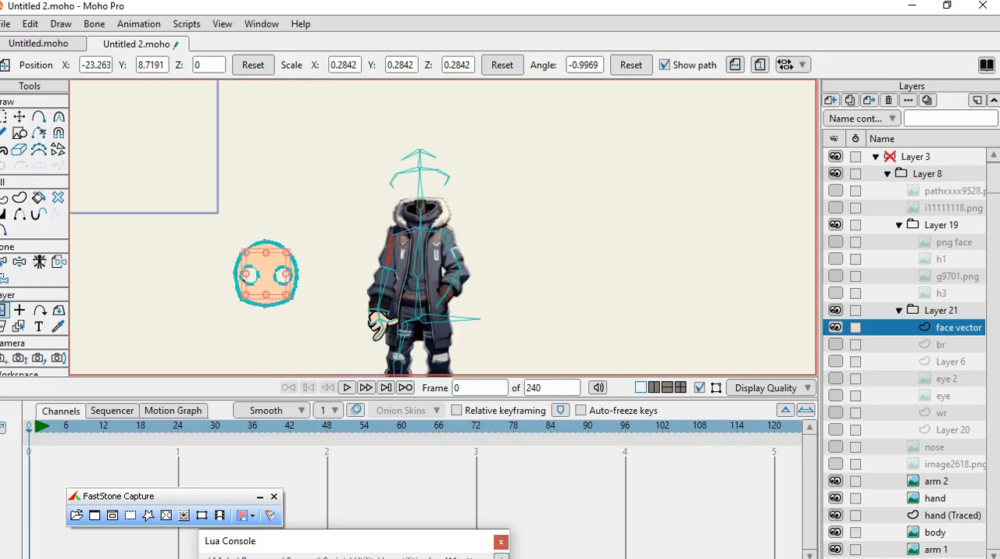
{"action": "left_click_drag", "start_coordinate": [172, 285], "coordinate": [449, 133]}
{"action": "scroll", "coordinate": [442, 227], "scroll_direction": "up", "scroll_amount": 4}
{"action": "scroll", "coordinate": [459, 208], "scroll_direction": "up", "scroll_amount": 2}
{"action": "mouse_move", "coordinate": [543, 188]}
{"action": "left_mouse_down"}
{"action": "mouse_move", "coordinate": [565, 227]}
{"action": "mouse_move", "coordinate": [572, 342]}
{"action": "mouse_move", "coordinate": [575, 263]}
{"action": "mouse_move", "coordinate": [548, 200]}
{"action": "left_mouse_up"}
{"action": "left_click_drag", "start_coordinate": [438, 203], "coordinate": [658, 233]}
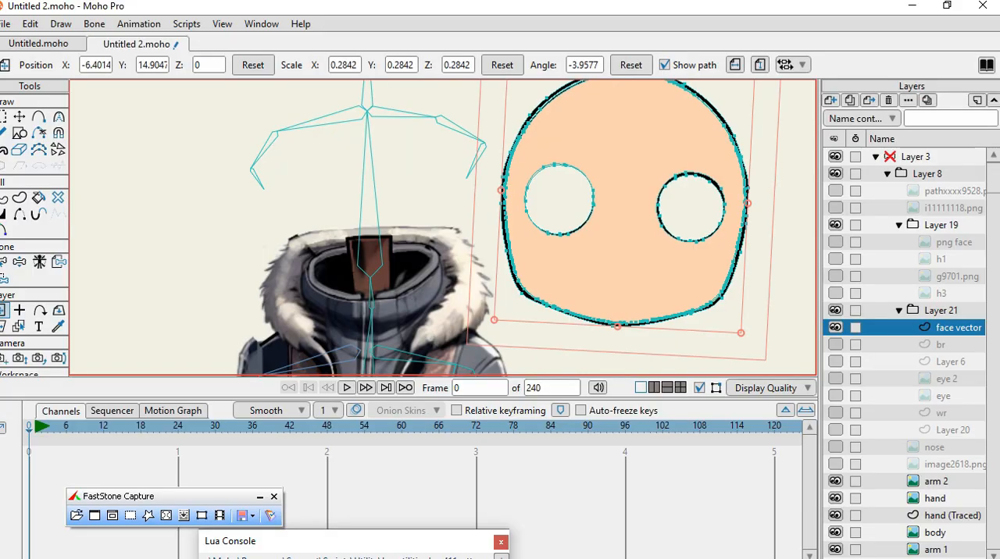
Scale the face vector layer to about 0.229, rotate it to about -2.6 degrees and place it above the neck, about X -11.33, Y 16.06.
{"action": "left_click_drag", "start_coordinate": [493, 320], "coordinate": [582, 320]}
{"action": "left_click_drag", "start_coordinate": [621, 286], "coordinate": [434, 58]}
{"action": "left_click_drag", "start_coordinate": [402, 145], "coordinate": [399, 199]}
{"action": "left_click_drag", "start_coordinate": [478, 161], "coordinate": [476, 158]}
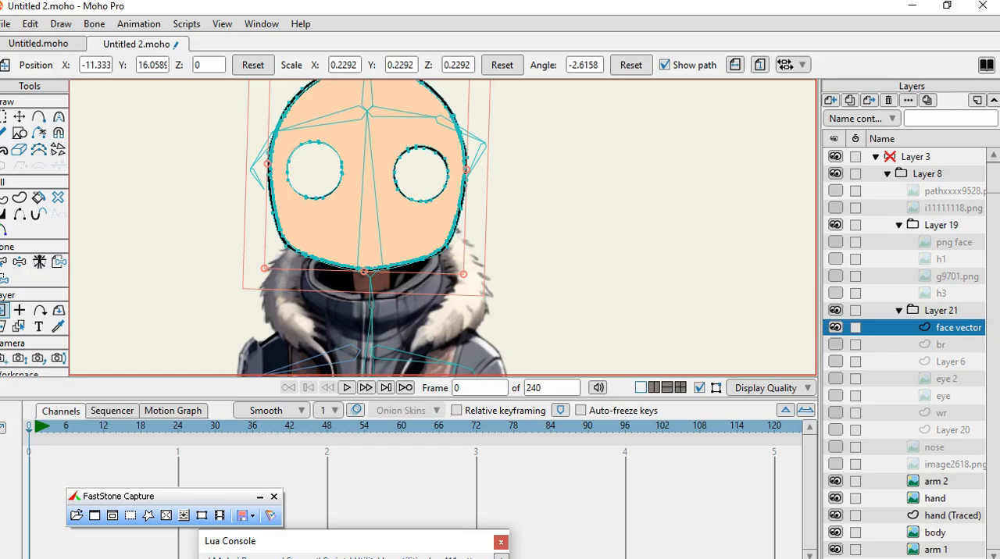
Show the h3, g9701.png and h1 hair layers and the image2618.png head layer.
{"action": "left_click", "coordinate": [835, 293]}
{"action": "left_click", "coordinate": [835, 292]}
{"action": "left_click", "coordinate": [834, 293]}
{"action": "left_click", "coordinate": [835, 276]}
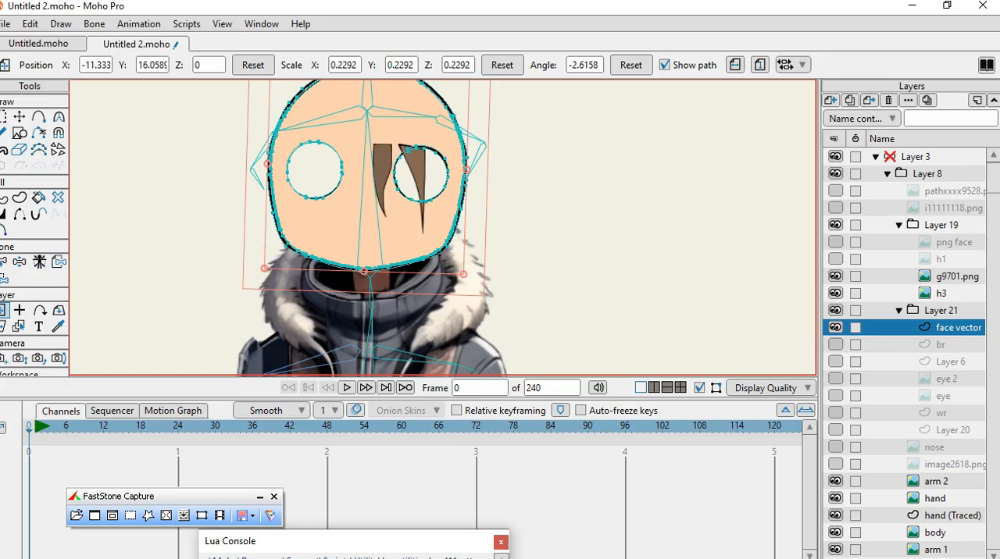
{"action": "left_click", "coordinate": [835, 259]}
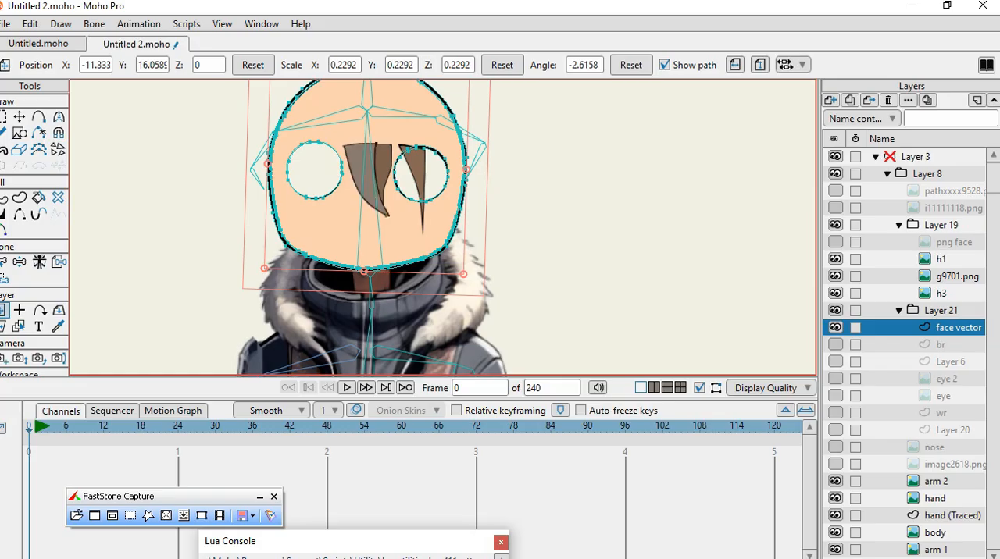
{"action": "left_click", "coordinate": [835, 241]}
{"action": "left_click", "coordinate": [835, 242]}
{"action": "left_click", "coordinate": [835, 464]}
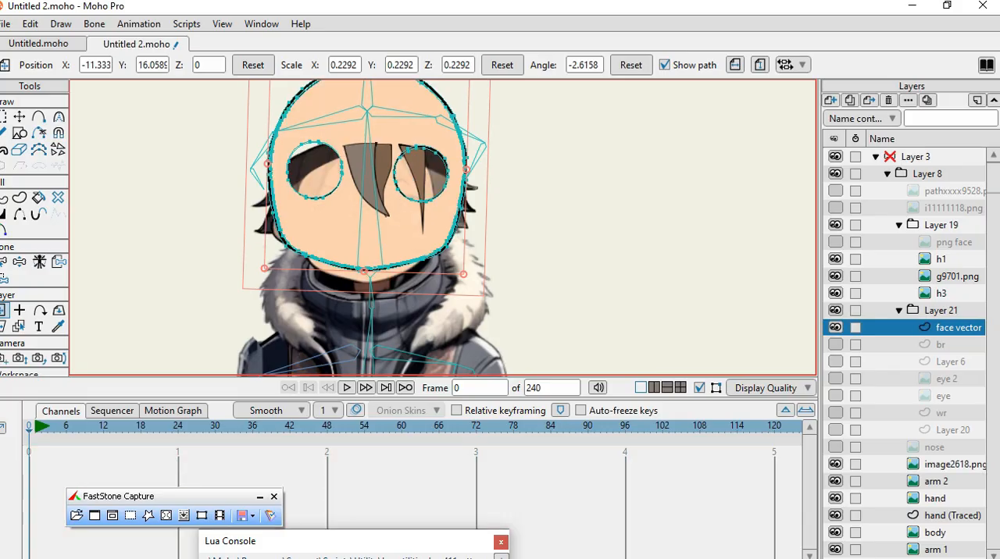
Move the face vector layer off the head to about X -9.11, Y 14.95 and try a scale of about 0.36.
{"action": "left_click_drag", "start_coordinate": [316, 215], "coordinate": [430, 271]}
{"action": "scroll", "coordinate": [354, 248], "scroll_direction": "up", "scroll_amount": 1}
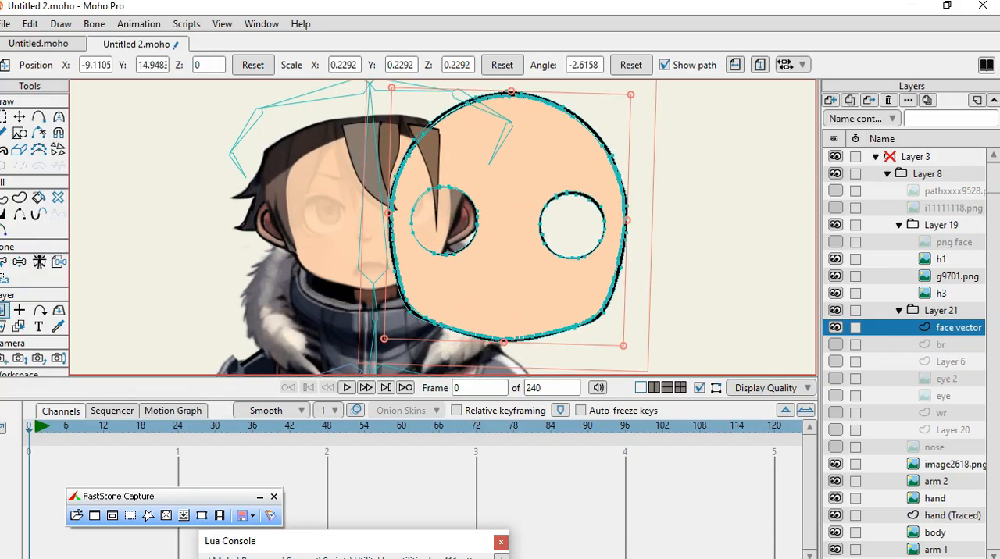
{"action": "scroll", "coordinate": [505, 340], "scroll_direction": "up", "scroll_amount": 4}
{"action": "key", "text": "ctrl+z"}
{"action": "key", "text": "ctrl+z"}
{"action": "key", "text": "ctrl+z"}
{"action": "key", "text": "ctrl+z"}
{"action": "key", "text": "ctrl+z"}
{"action": "key", "text": "ctrl+z"}
{"action": "key", "text": "ctrl+z"}
{"action": "key", "text": "ctrl+z"}
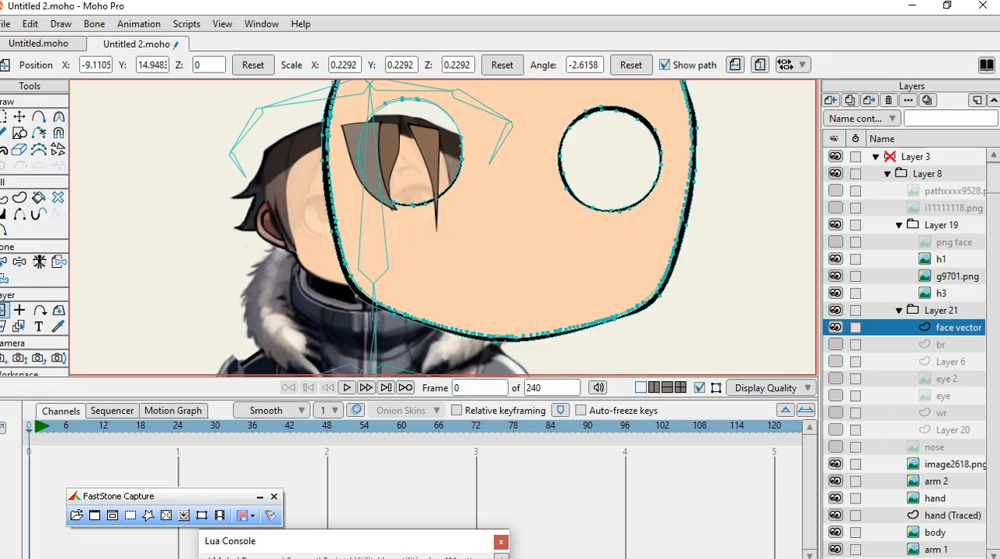
{"action": "key", "text": "ctrl+z"}
{"action": "key", "text": "ctrl+z"}
{"action": "key", "text": "ctrl+z"}
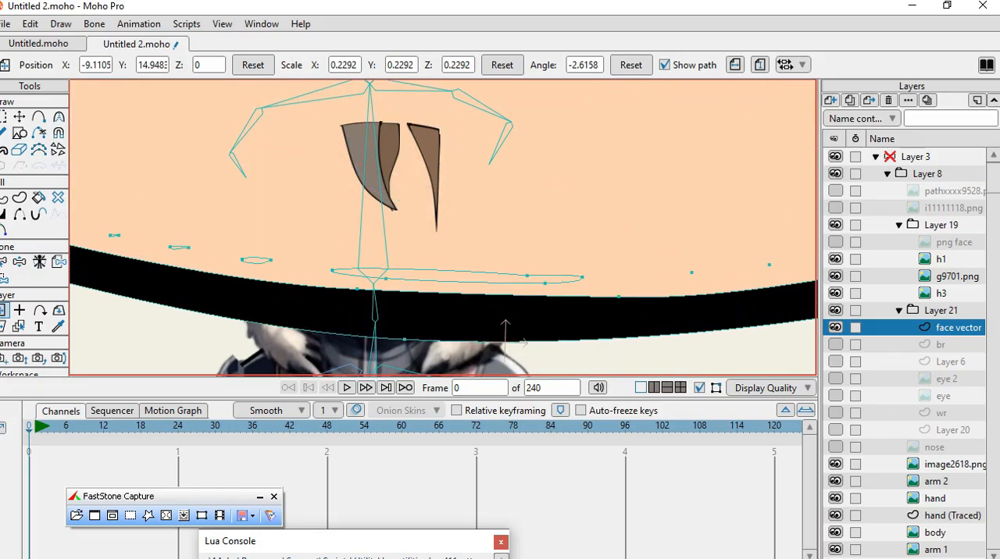
{"action": "key", "text": "ctrl+z"}
{"action": "key", "text": "ctrl+z"}
{"action": "key", "text": "ctrl+z"}
{"action": "key", "text": "ctrl+z"}
{"action": "key", "text": "ctrl+z"}
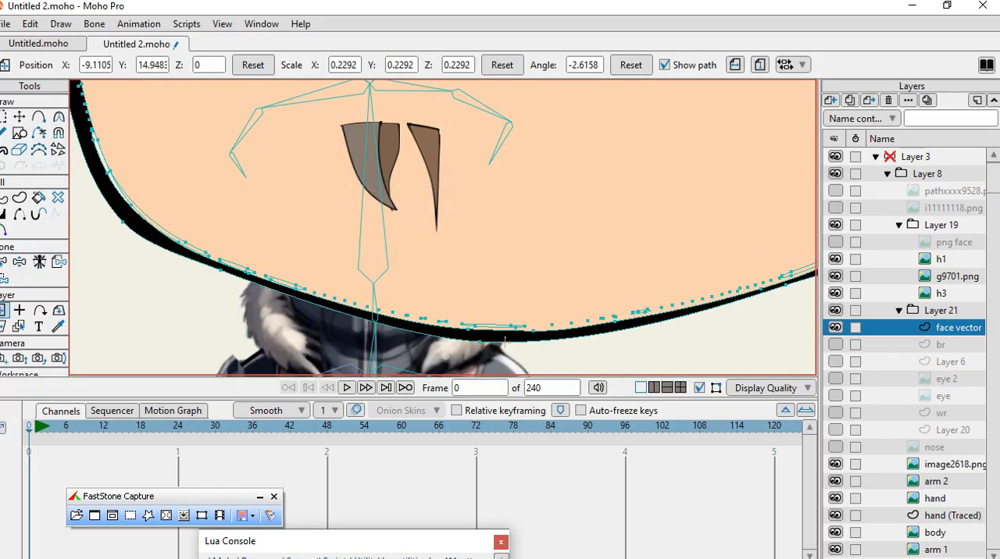
{"action": "key", "text": "ctrl+z"}
{"action": "key", "text": "ctrl+z"}
{"action": "key", "text": "ctrl+z"}
{"action": "key", "text": "ctrl+z"}
{"action": "key", "text": "ctrl+z"}
{"action": "key", "text": "ctrl+z"}
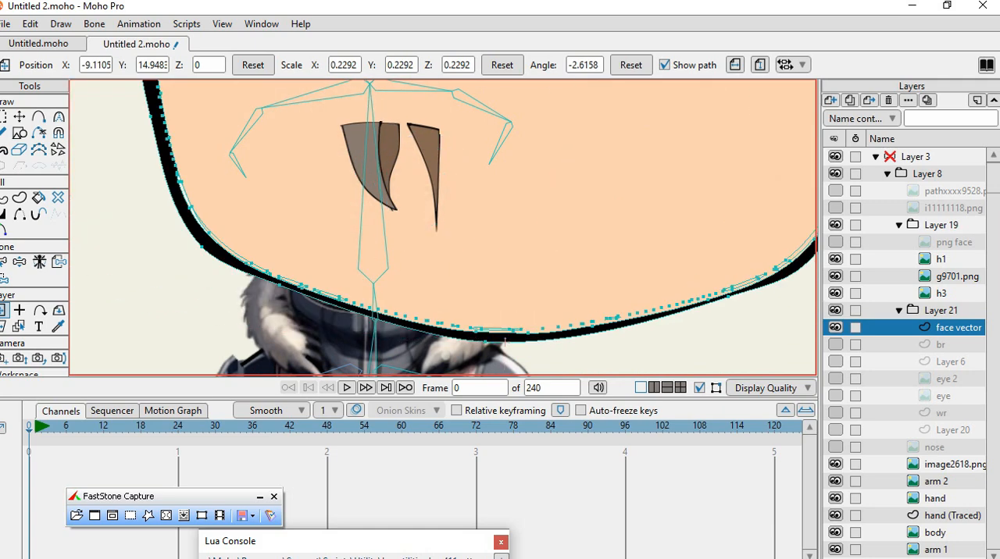
{"action": "key", "text": "ctrl+z"}
{"action": "key", "text": "ctrl+z"}
{"action": "key", "text": "ctrl+z"}
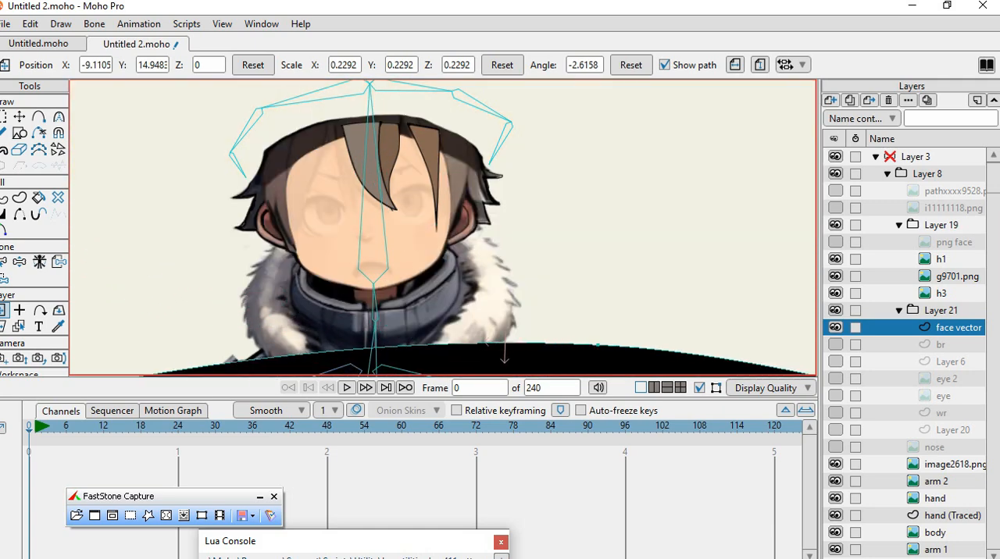
{"action": "key", "text": "ctrl+z"}
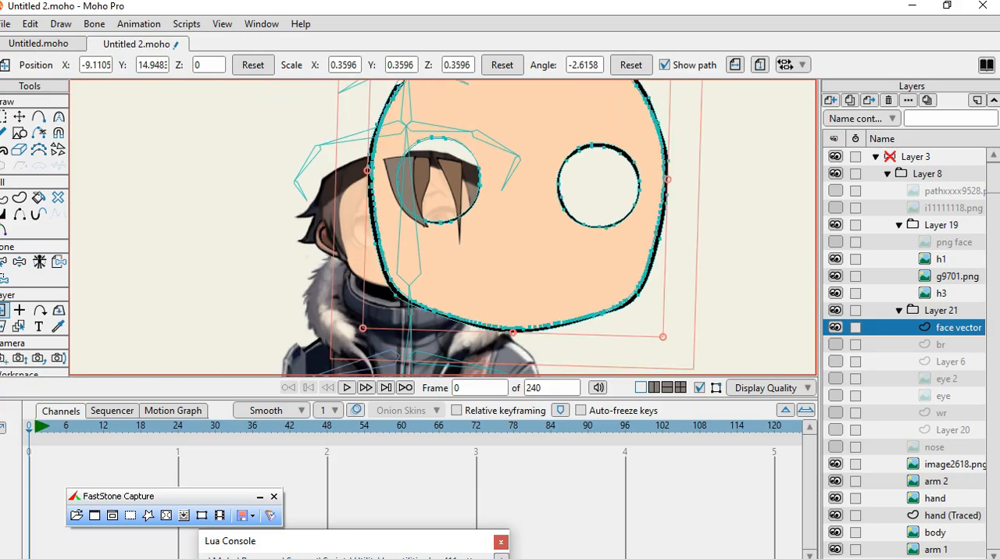
Try enlarging the face vector layer to a scale of about 0.64 at about X -10.01, Y 13.18.
{"action": "key", "text": "ctrl+z"}
{"action": "key", "text": "ctrl+z"}
{"action": "key", "text": "ctrl+z"}
{"action": "key", "text": "ctrl+z"}
{"action": "key", "text": "ctrl+z"}
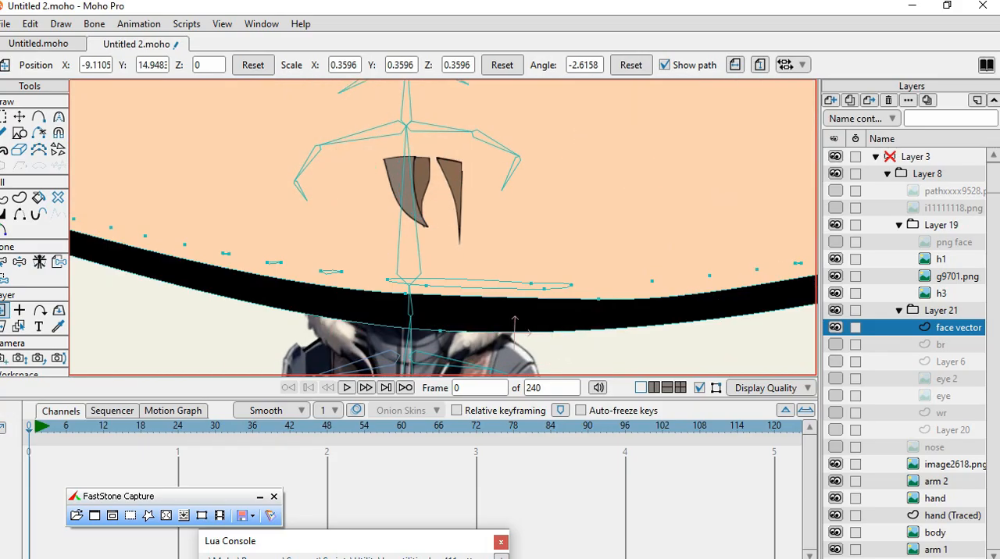
{"action": "key", "text": "ctrl+z"}
{"action": "key", "text": "ctrl+z"}
{"action": "key", "text": "ctrl+z"}
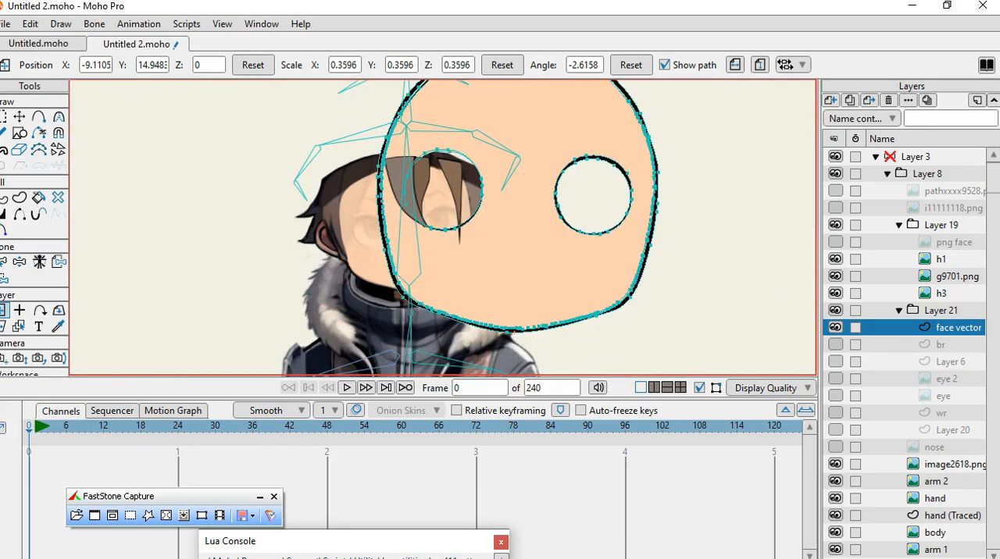
{"action": "key", "text": "ctrl+z"}
{"action": "scroll", "coordinate": [371, 148], "scroll_direction": "down", "scroll_amount": 8}
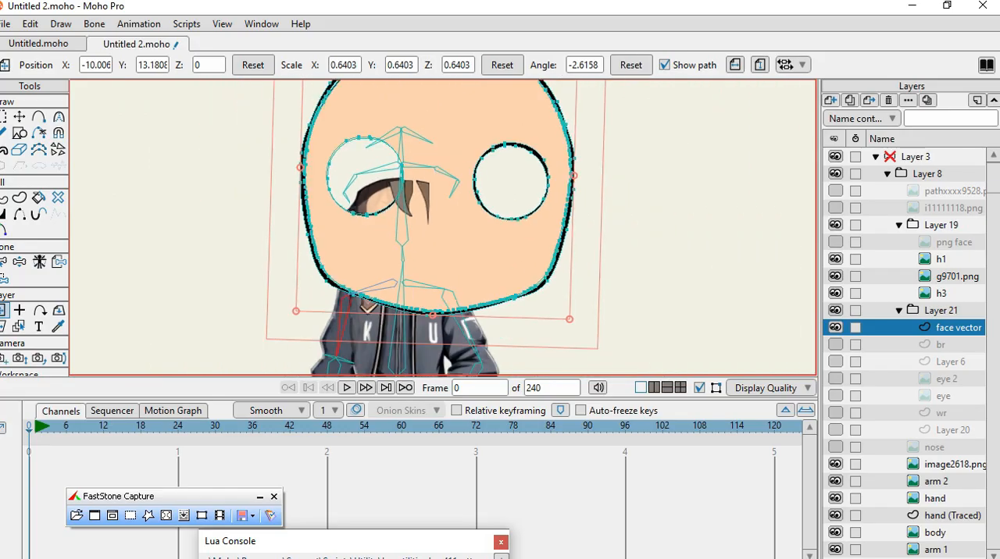
Scale the face vector layer down to about 0.171 and place it over the character's head at about X -11.26, Y 15.33.
{"action": "scroll", "coordinate": [359, 109], "scroll_direction": "up", "scroll_amount": 4}
{"action": "left_click_drag", "start_coordinate": [324, 105], "coordinate": [406, 290]}
{"action": "scroll", "coordinate": [383, 348], "scroll_direction": "up", "scroll_amount": 3}
{"action": "scroll", "coordinate": [406, 327], "scroll_direction": "up", "scroll_amount": 3}
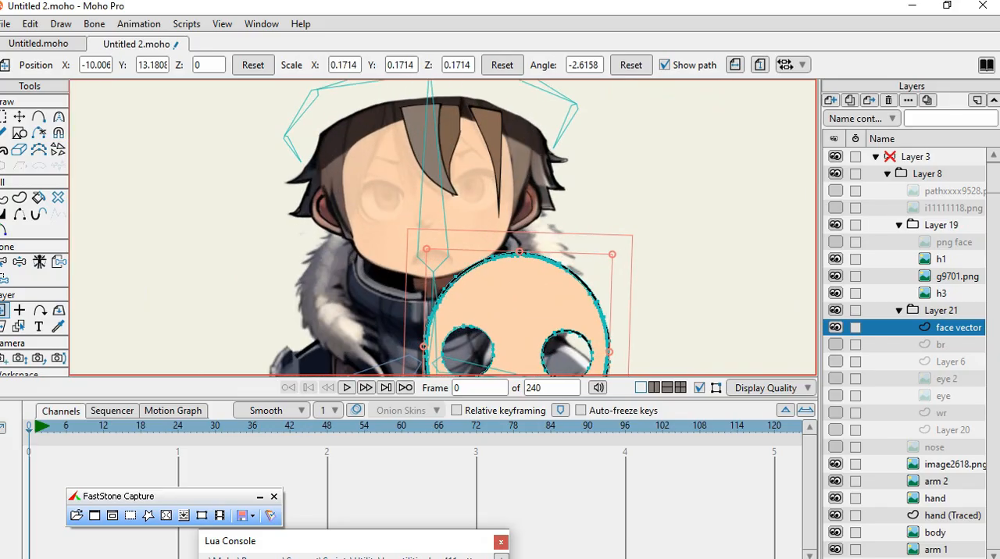
{"action": "left_click_drag", "start_coordinate": [470, 294], "coordinate": [388, 159]}
{"action": "scroll", "coordinate": [388, 159], "scroll_direction": "up", "scroll_amount": 3}
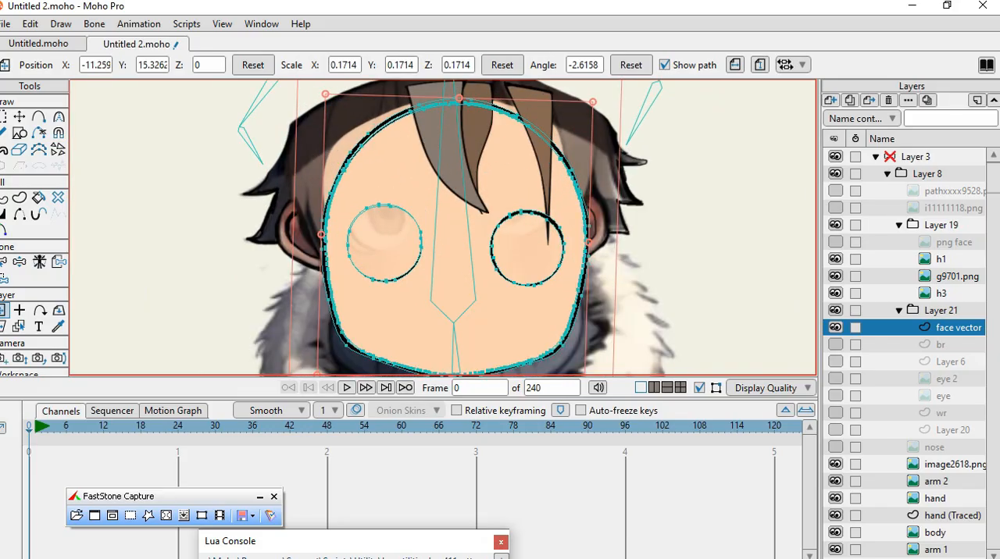
Fit the face vector layer to the head with scale about X 0.157, Y 0.158 and position about X -11.35, Y 15.80.
{"action": "left_click_drag", "start_coordinate": [469, 296], "coordinate": [447, 247]}
{"action": "left_click_drag", "start_coordinate": [609, 210], "coordinate": [589, 209]}
{"action": "mouse_move", "coordinate": [453, 242]}
{"action": "left_mouse_down"}
{"action": "mouse_move", "coordinate": [466, 207]}
{"action": "mouse_move", "coordinate": [454, 239]}
{"action": "left_mouse_up"}
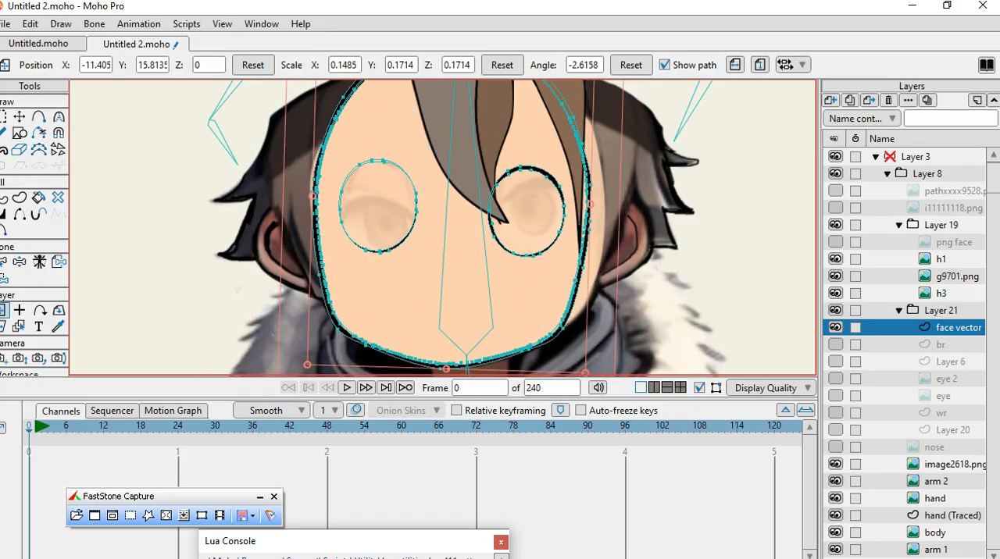
{"action": "left_click_drag", "start_coordinate": [591, 204], "coordinate": [599, 204]}
{"action": "mouse_move", "coordinate": [467, 238]}
{"action": "left_mouse_down"}
{"action": "mouse_move", "coordinate": [482, 235]}
{"action": "mouse_move", "coordinate": [473, 241]}
{"action": "left_mouse_up"}
{"action": "scroll", "coordinate": [516, 275], "scroll_direction": "down", "scroll_amount": 3}
{"action": "scroll", "coordinate": [465, 156], "scroll_direction": "up", "scroll_amount": 1}
{"action": "mouse_move", "coordinate": [485, 111]}
{"action": "left_mouse_down"}
{"action": "mouse_move", "coordinate": [483, 299]}
{"action": "mouse_move", "coordinate": [484, 82]}
{"action": "mouse_move", "coordinate": [483, 195]}
{"action": "mouse_move", "coordinate": [483, 104]}
{"action": "left_mouse_up"}
{"action": "scroll", "coordinate": [486, 277], "scroll_direction": "up", "scroll_amount": 1}
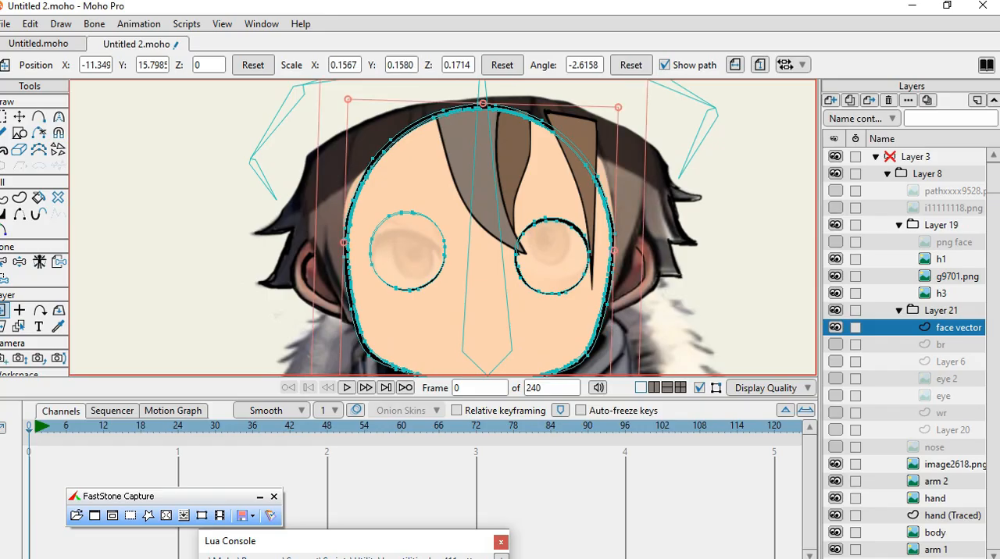
Select the points of the face's left eye hole and lower them to about X 17.64, Y 1.88.
{"action": "scroll", "coordinate": [410, 266], "scroll_direction": "up", "scroll_amount": 3}
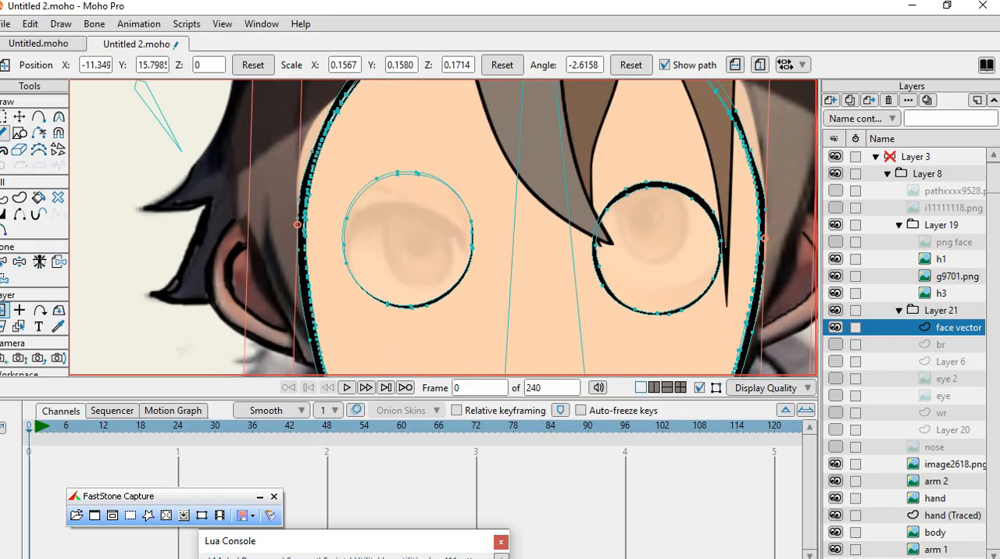
{"action": "left_click", "coordinate": [19, 117]}
{"action": "key", "text": "g"}
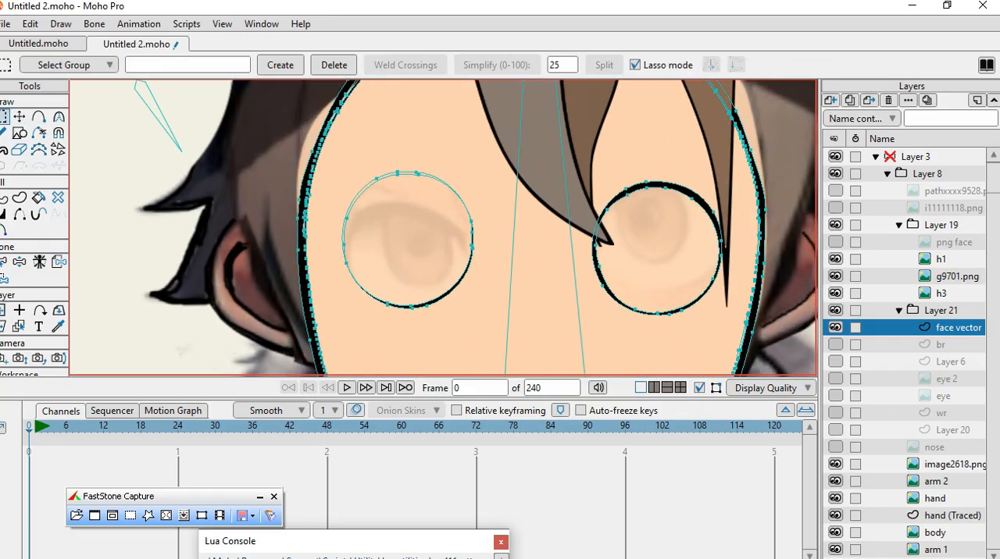
{"action": "mouse_move", "coordinate": [364, 152]}
{"action": "left_mouse_down"}
{"action": "mouse_move", "coordinate": [340, 280]}
{"action": "mouse_move", "coordinate": [371, 307]}
{"action": "mouse_move", "coordinate": [421, 319]}
{"action": "mouse_move", "coordinate": [465, 300]}
{"action": "mouse_move", "coordinate": [467, 189]}
{"action": "mouse_move", "coordinate": [419, 145]}
{"action": "mouse_move", "coordinate": [352, 154]}
{"action": "mouse_move", "coordinate": [332, 197]}
{"action": "left_mouse_up"}
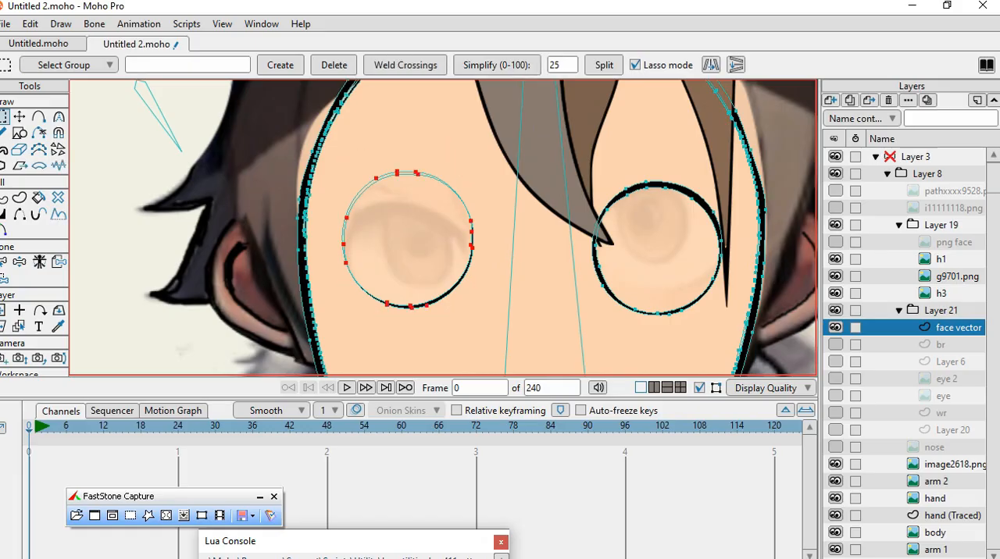
{"action": "left_click", "coordinate": [18, 117]}
{"action": "left_click_drag", "start_coordinate": [409, 241], "coordinate": [407, 261]}
{"action": "scroll", "coordinate": [393, 200], "scroll_direction": "down", "scroll_amount": 2}
{"action": "scroll", "coordinate": [596, 254], "scroll_direction": "up", "scroll_amount": 2}
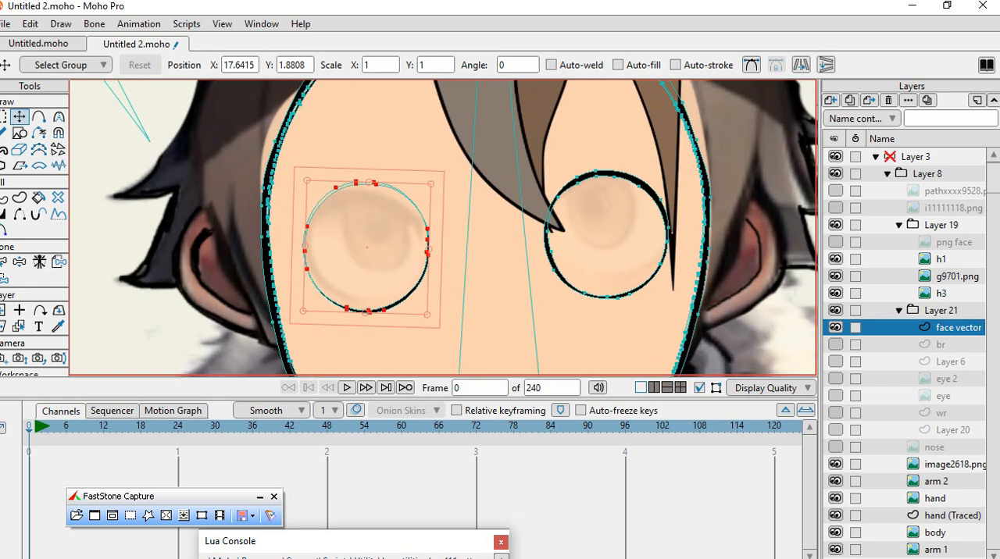
Select the points of the face's right eye hole and lower them to about X 26.76, Y 2.11.
{"action": "left_click", "coordinate": [4, 116]}
{"action": "mouse_move", "coordinate": [583, 151]}
{"action": "left_mouse_down"}
{"action": "mouse_move", "coordinate": [539, 185]}
{"action": "mouse_move", "coordinate": [525, 264]}
{"action": "mouse_move", "coordinate": [575, 317]}
{"action": "mouse_move", "coordinate": [612, 316]}
{"action": "mouse_move", "coordinate": [660, 282]}
{"action": "mouse_move", "coordinate": [675, 248]}
{"action": "mouse_move", "coordinate": [665, 199]}
{"action": "mouse_move", "coordinate": [615, 162]}
{"action": "mouse_move", "coordinate": [574, 152]}
{"action": "mouse_move", "coordinate": [549, 172]}
{"action": "left_mouse_up"}
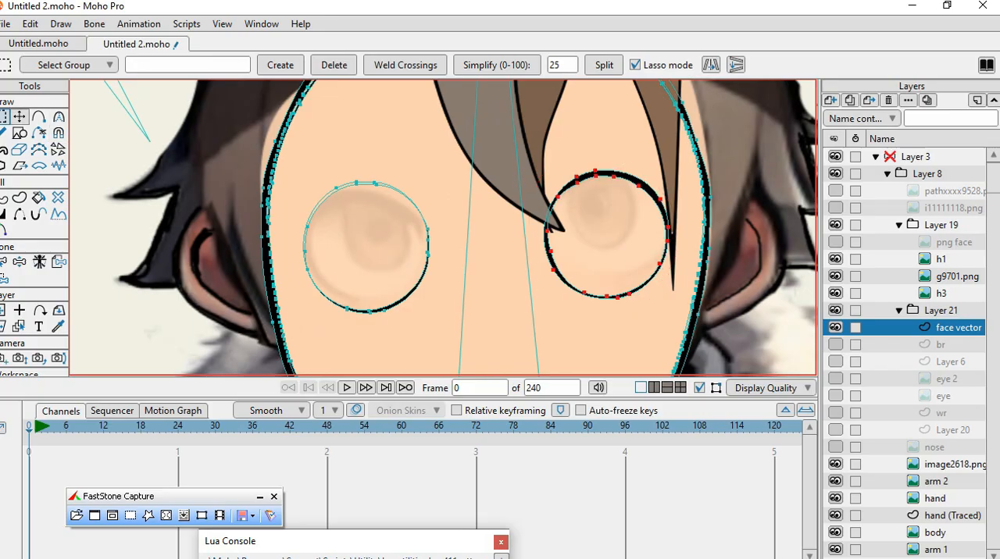
{"action": "left_click", "coordinate": [19, 117]}
{"action": "mouse_move", "coordinate": [607, 234]}
{"action": "left_mouse_down"}
{"action": "mouse_move", "coordinate": [535, 250]}
{"action": "mouse_move", "coordinate": [656, 252]}
{"action": "mouse_move", "coordinate": [541, 251]}
{"action": "mouse_move", "coordinate": [608, 248]}
{"action": "left_mouse_up"}
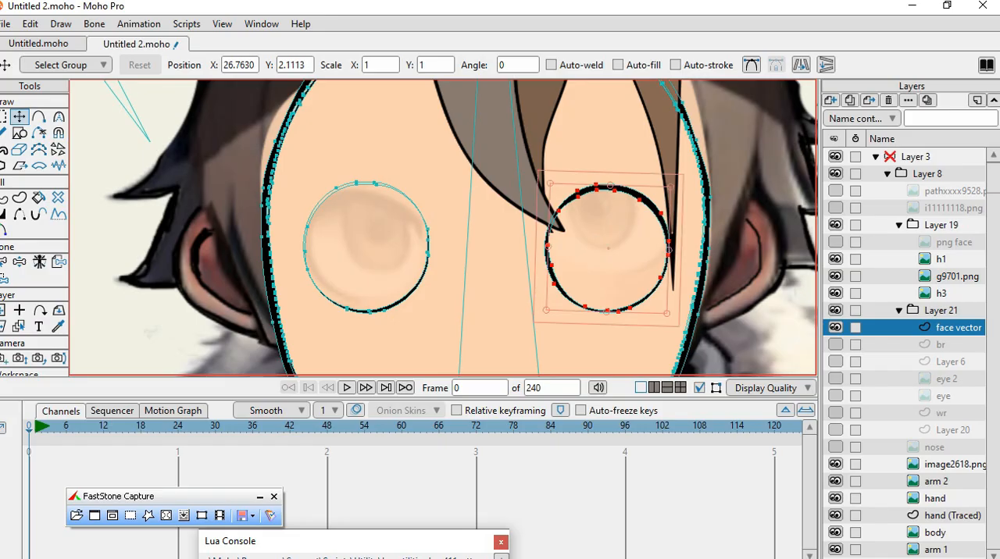
{"action": "scroll", "coordinate": [486, 247], "scroll_direction": "down", "scroll_amount": 5}
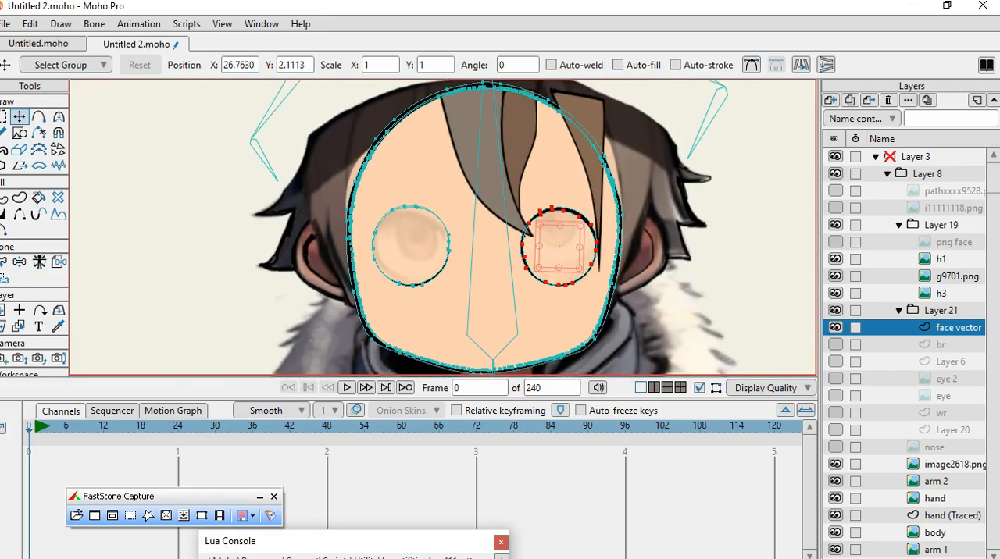
Show the h1 hair layer and the i11111118.png helmet layer to check the face fit under them.
{"action": "scroll", "coordinate": [443, 226], "scroll_direction": "up", "scroll_amount": 2}
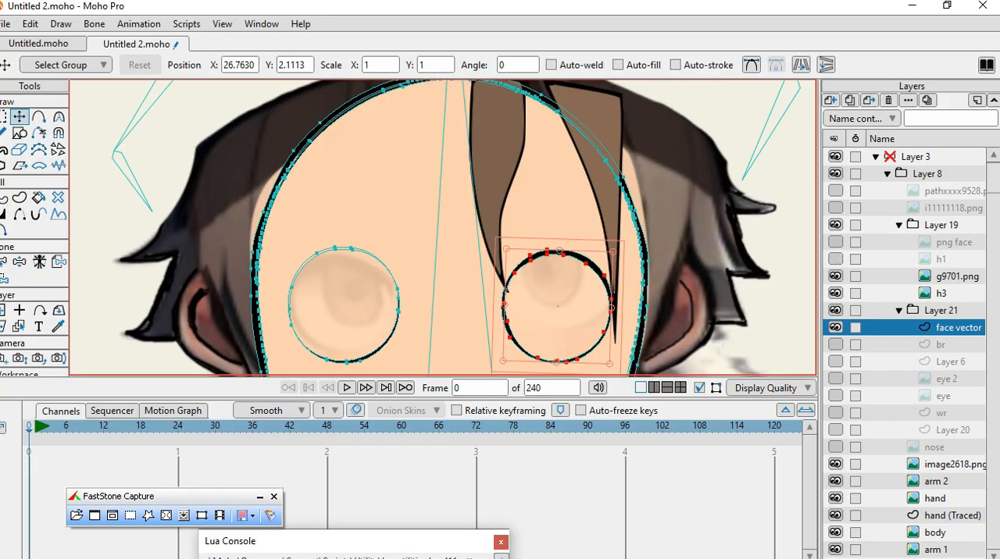
{"action": "left_click", "coordinate": [835, 207]}
{"action": "left_click", "coordinate": [835, 207]}
{"action": "left_click", "coordinate": [835, 208]}
{"action": "scroll", "coordinate": [680, 217], "scroll_direction": "down", "scroll_amount": 2}
{"action": "scroll", "coordinate": [601, 235], "scroll_direction": "down", "scroll_amount": 1}
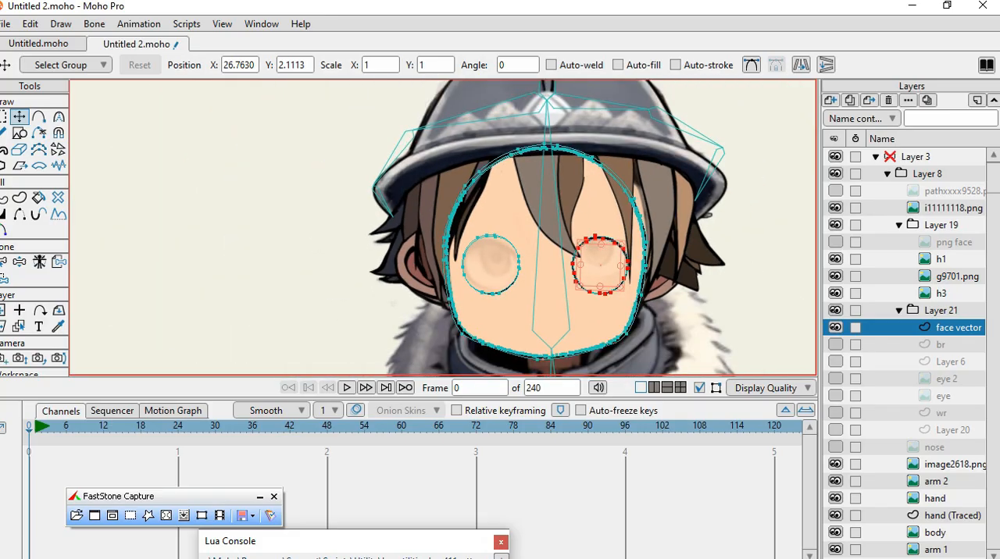
Fit the i11111118.png helmet layer to the head with scale about X 0.370, Y 0.344 and position about X 10.79, Y 12.36.
{"action": "scroll", "coordinate": [608, 250], "scroll_direction": "up", "scroll_amount": 1}
{"action": "left_click", "coordinate": [835, 208]}
{"action": "left_click", "coordinate": [835, 208]}
{"action": "left_click", "coordinate": [950, 209]}
{"action": "mouse_move", "coordinate": [513, 160]}
{"action": "left_mouse_down"}
{"action": "mouse_move", "coordinate": [490, 154]}
{"action": "mouse_move", "coordinate": [501, 178]}
{"action": "mouse_move", "coordinate": [544, 170]}
{"action": "mouse_move", "coordinate": [523, 175]}
{"action": "left_mouse_up"}
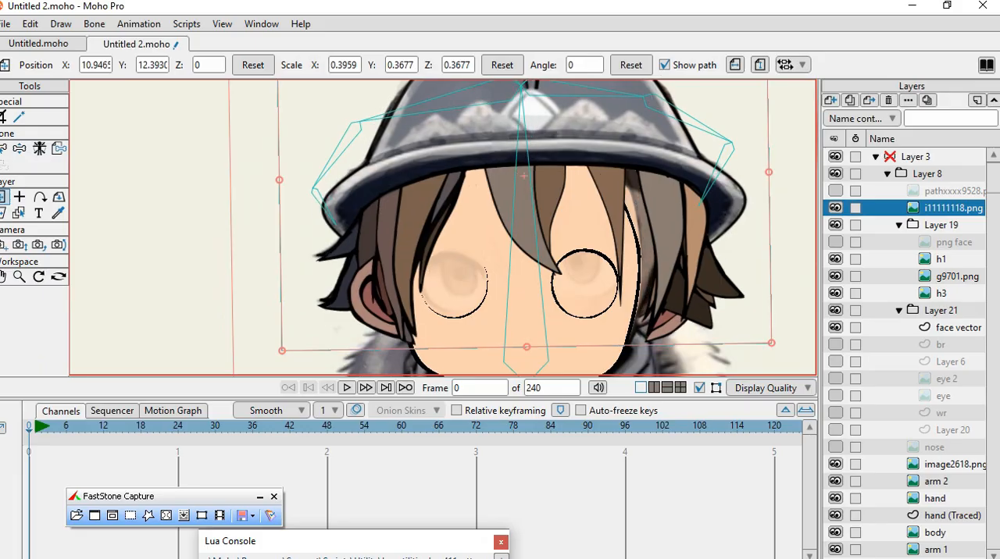
{"action": "left_click_drag", "start_coordinate": [771, 343], "coordinate": [755, 332]}
{"action": "left_click_drag", "start_coordinate": [524, 176], "coordinate": [510, 179]}
{"action": "scroll", "coordinate": [543, 140], "scroll_direction": "down", "scroll_amount": 5}
{"action": "scroll", "coordinate": [546, 211], "scroll_direction": "up", "scroll_amount": 4}
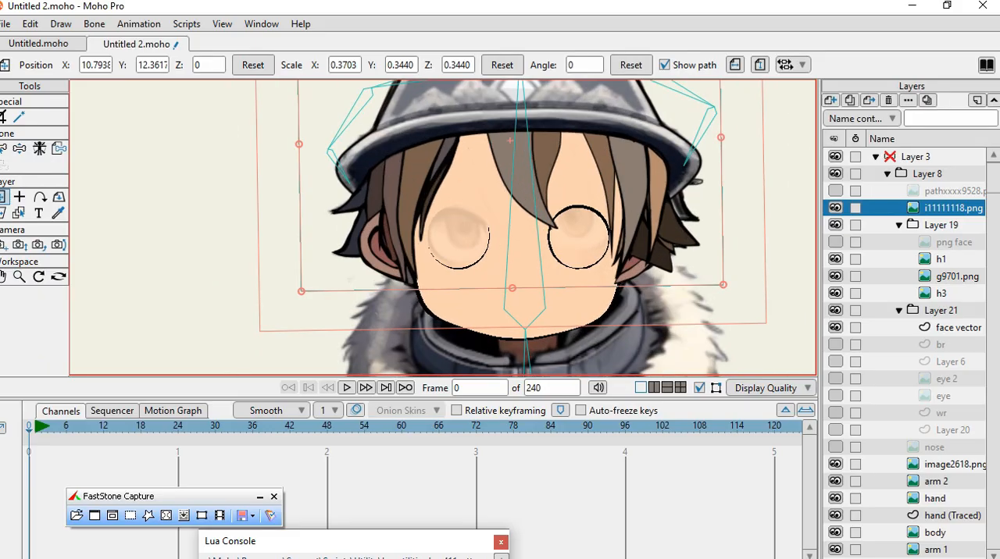
{"action": "scroll", "coordinate": [451, 233], "scroll_direction": "up", "scroll_amount": 1}
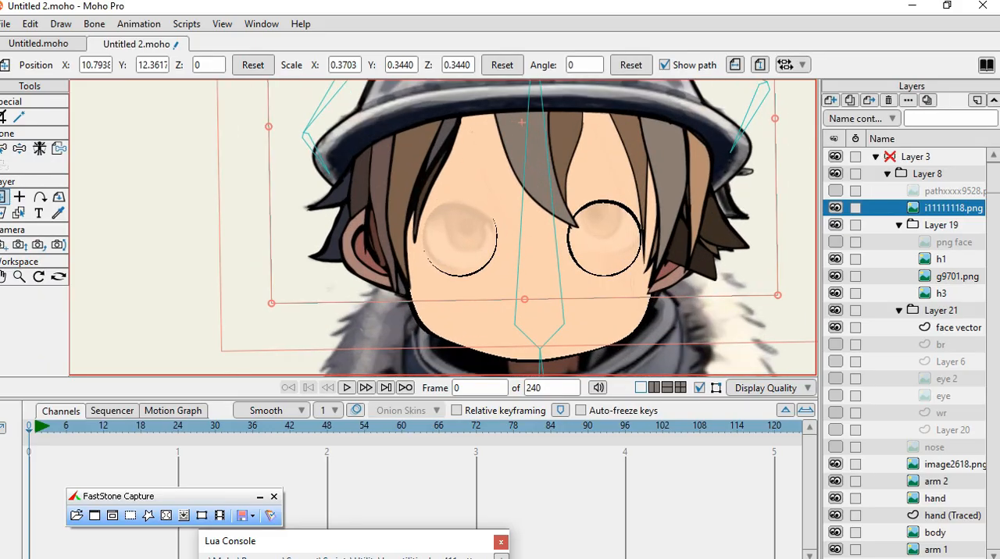
{"action": "scroll", "coordinate": [624, 258], "scroll_direction": "up", "scroll_amount": 1}
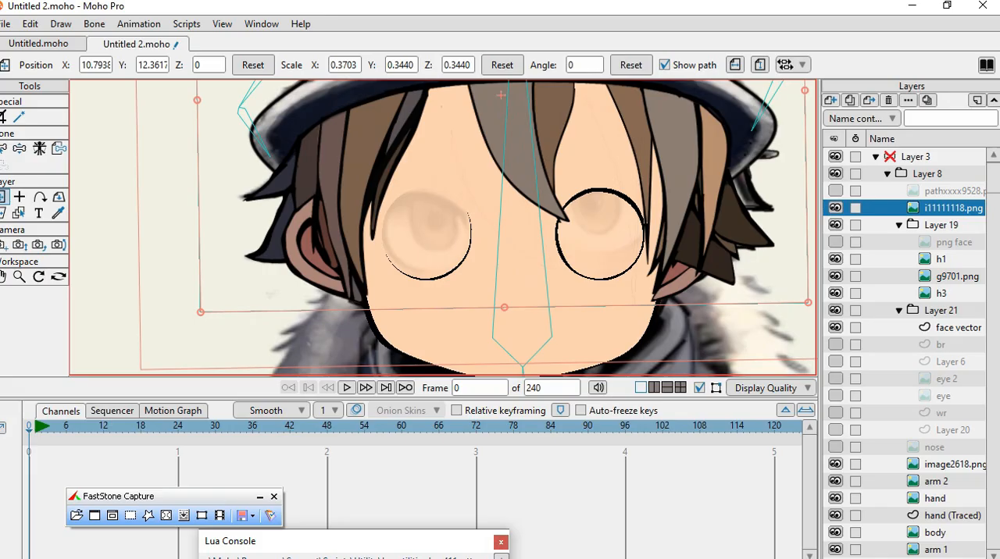
Show the eye 2 and eye layers and lower both irises within their eye holes, placing eye at about X 11.55, Y 11.33.
{"action": "left_click", "coordinate": [836, 328]}
{"action": "left_click", "coordinate": [836, 328]}
{"action": "left_click", "coordinate": [958, 328]}
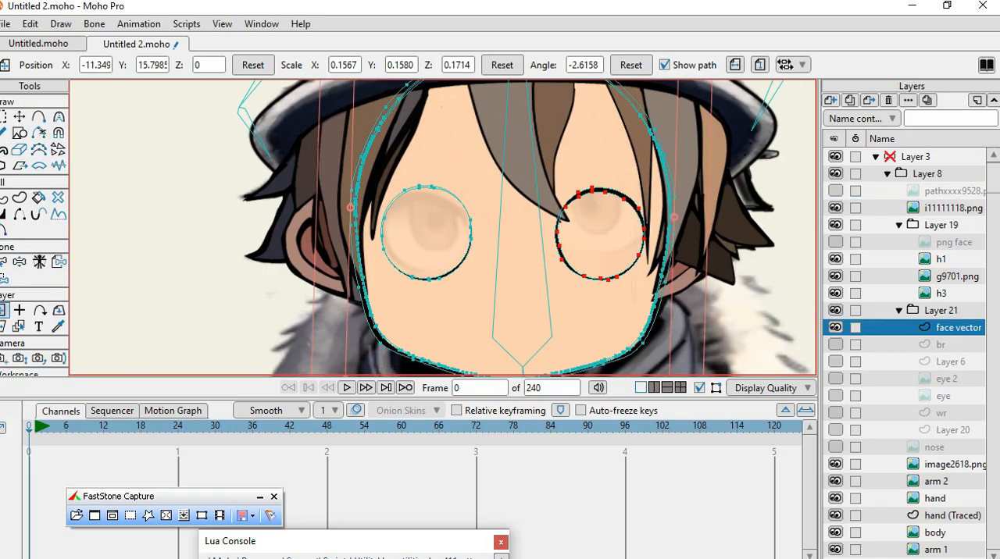
{"action": "left_click", "coordinate": [836, 379]}
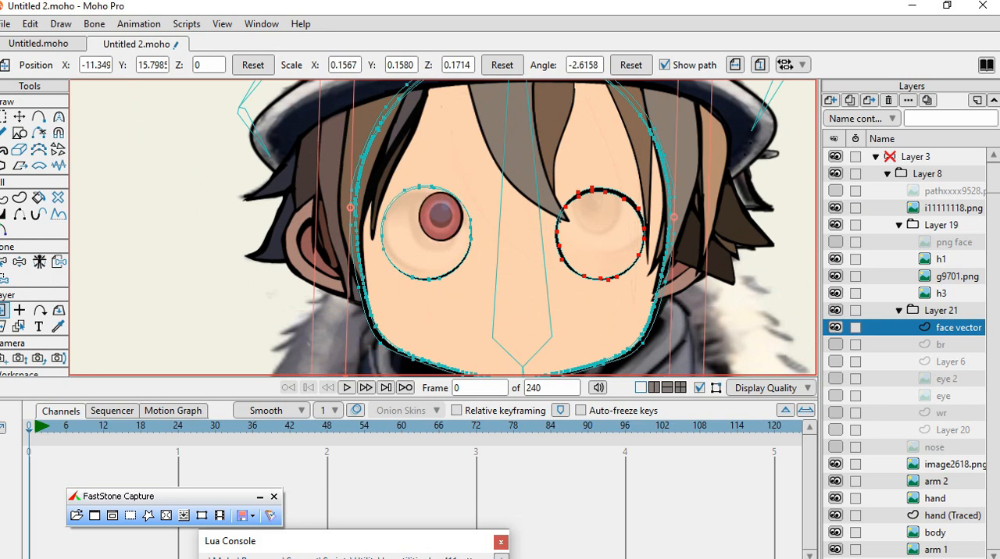
{"action": "left_click", "coordinate": [836, 396]}
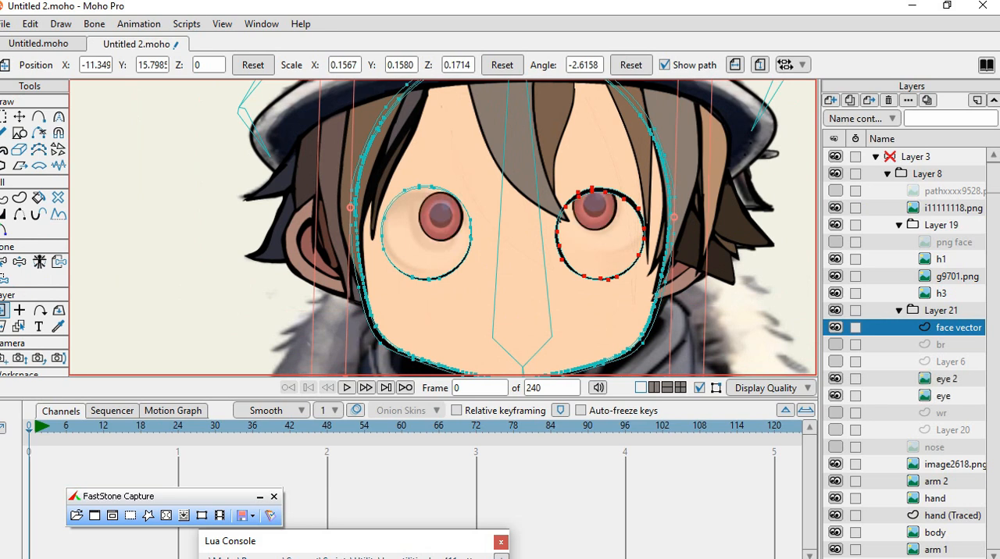
{"action": "left_click", "coordinate": [947, 379]}
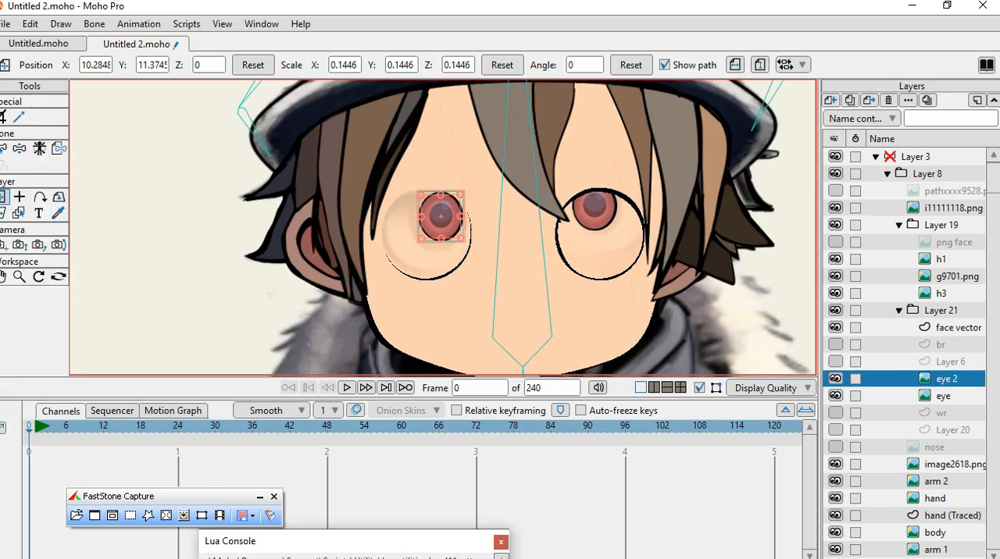
{"action": "mouse_move", "coordinate": [441, 215]}
{"action": "left_mouse_down"}
{"action": "mouse_move", "coordinate": [417, 250]}
{"action": "mouse_move", "coordinate": [424, 268]}
{"action": "mouse_move", "coordinate": [424, 223]}
{"action": "mouse_move", "coordinate": [435, 254]}
{"action": "mouse_move", "coordinate": [441, 220]}
{"action": "mouse_move", "coordinate": [434, 224]}
{"action": "left_mouse_up"}
{"action": "left_click", "coordinate": [943, 396]}
{"action": "left_click_drag", "start_coordinate": [594, 206], "coordinate": [595, 221]}
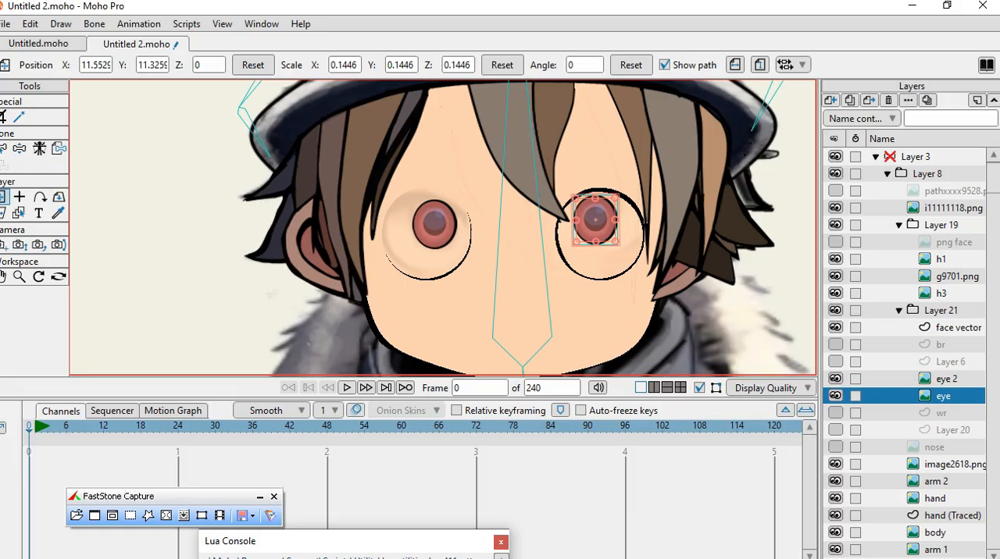
Show the wr eye white and fit it behind the right eye hole with scale about 1.308 and position about X 1.33, Y -0.19.
{"action": "scroll", "coordinate": [910, 352], "scroll_direction": "down", "scroll_amount": 1}
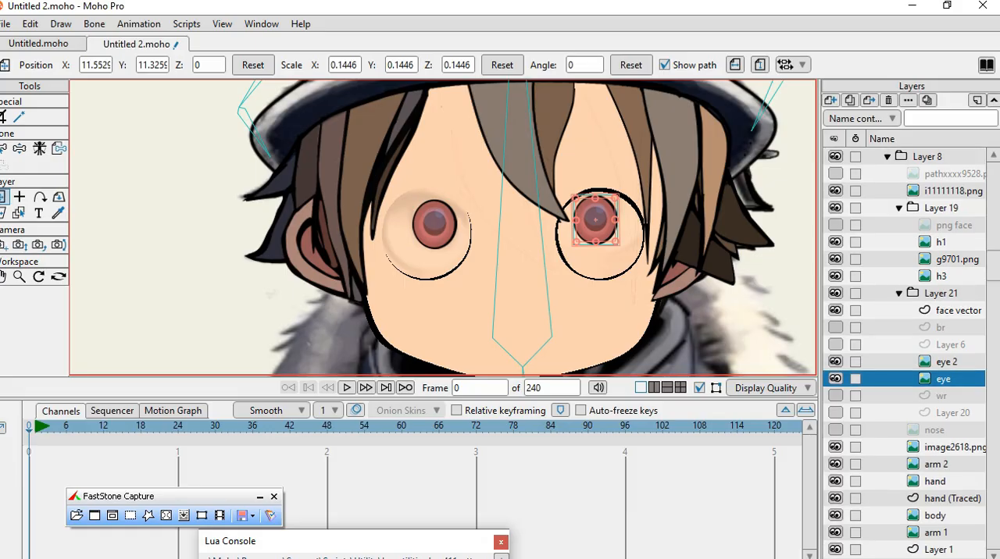
{"action": "left_click", "coordinate": [835, 396]}
{"action": "left_click", "coordinate": [835, 396]}
{"action": "left_click", "coordinate": [836, 396]}
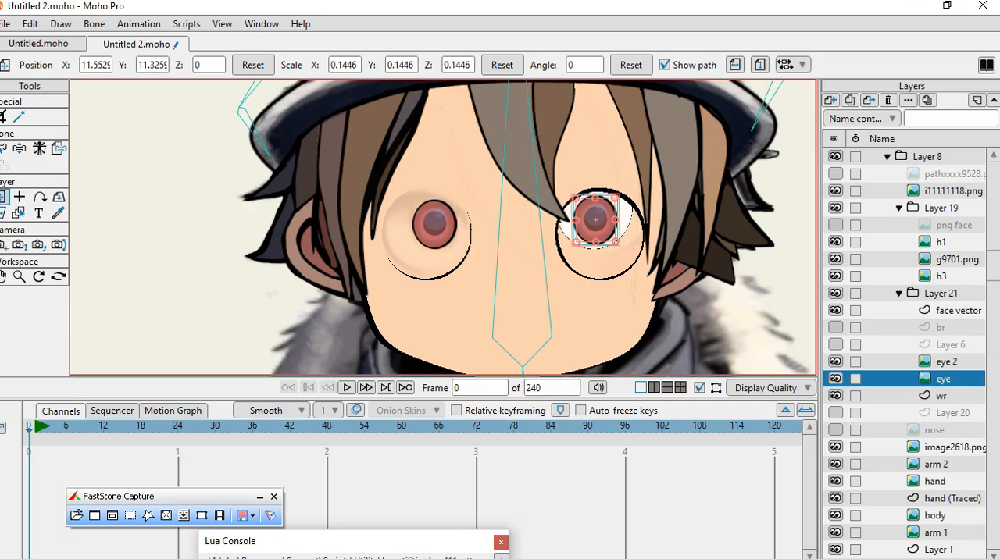
{"action": "left_click", "coordinate": [836, 396]}
{"action": "left_click", "coordinate": [835, 396]}
{"action": "left_click", "coordinate": [941, 396]}
{"action": "left_click_drag", "start_coordinate": [595, 220], "coordinate": [594, 242]}
{"action": "left_click_drag", "start_coordinate": [632, 271], "coordinate": [645, 285]}
{"action": "left_click_drag", "start_coordinate": [598, 242], "coordinate": [605, 248]}
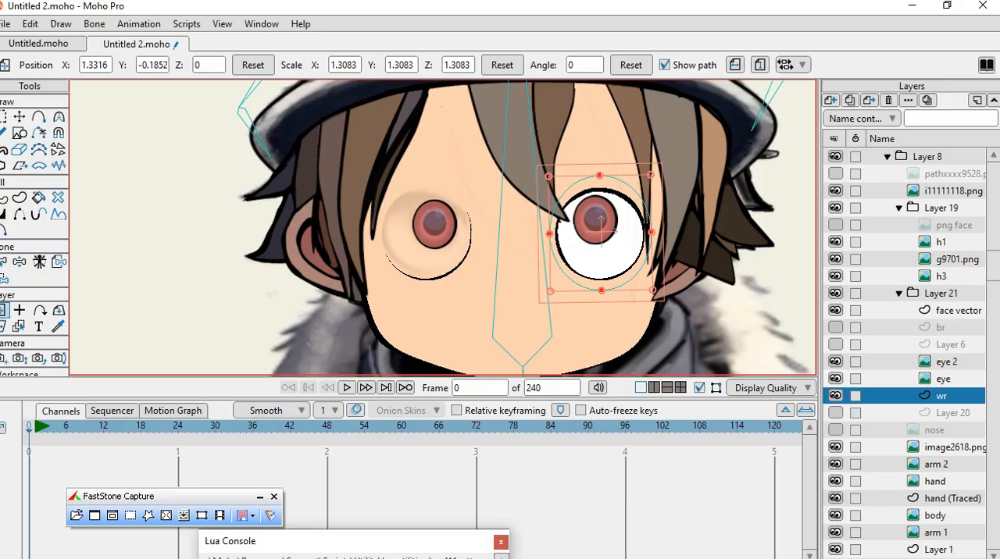
Duplicate the wr layer and place the copy behind the left eye hole at about X -0.08, Y -0.16.
{"action": "left_click", "coordinate": [850, 100]}
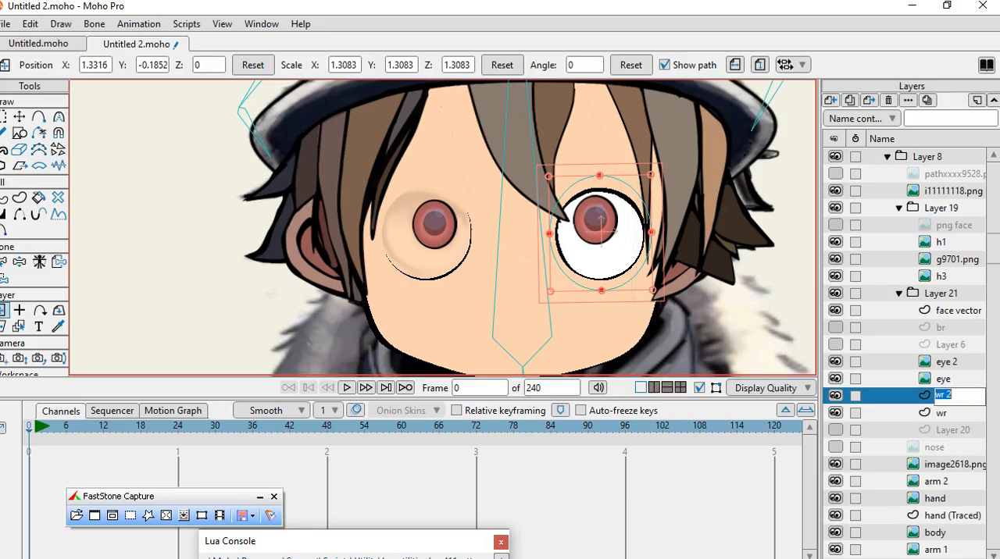
{"action": "left_click_drag", "start_coordinate": [600, 232], "coordinate": [429, 233]}
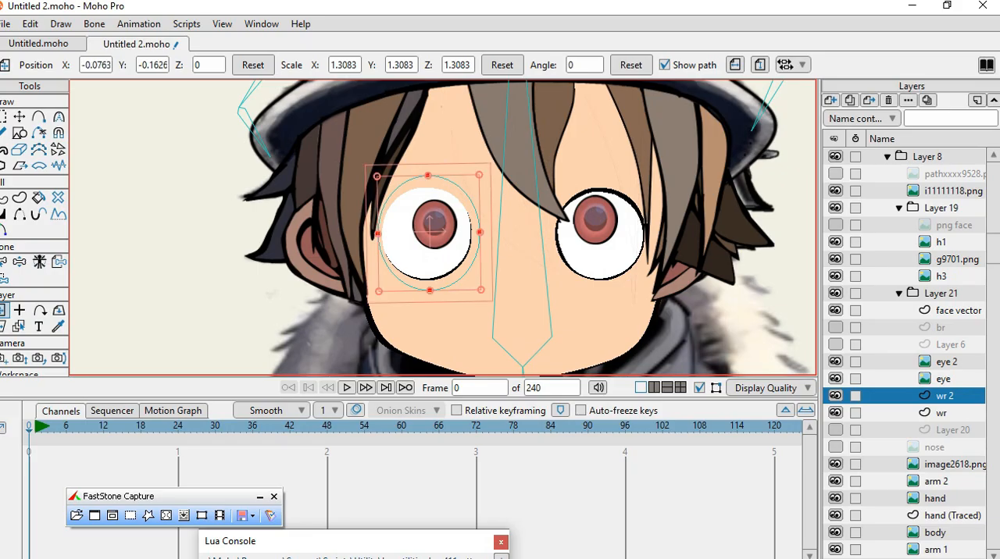
Show the Layer 6 eyelid, place it over the left eye at about X -0.12, Y -0.07, and place a duplicate over the right at X 1.30, Y -0.09.
{"action": "left_click", "coordinate": [835, 344]}
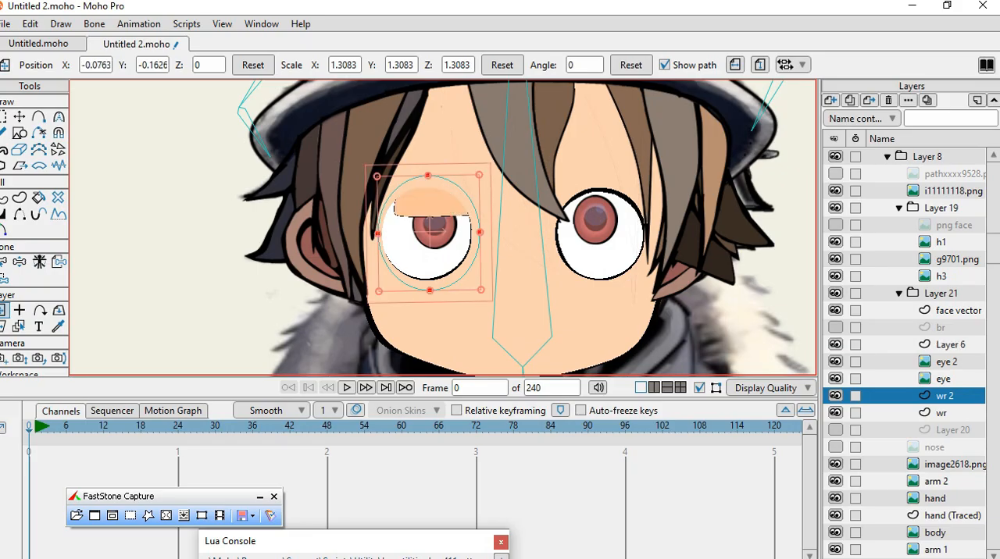
{"action": "left_click", "coordinate": [951, 345]}
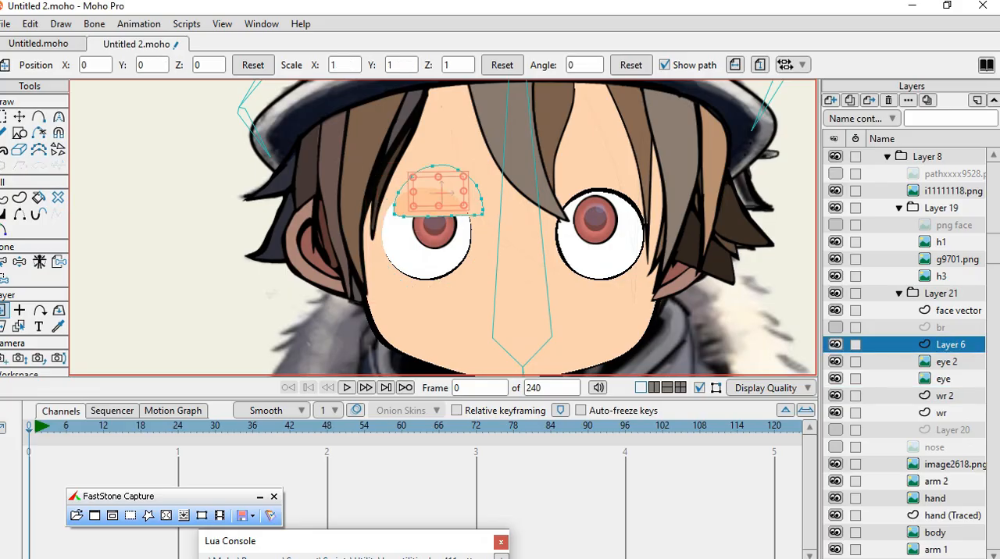
{"action": "mouse_move", "coordinate": [441, 191]}
{"action": "left_mouse_down"}
{"action": "mouse_move", "coordinate": [428, 233]}
{"action": "mouse_move", "coordinate": [431, 153]}
{"action": "mouse_move", "coordinate": [428, 201]}
{"action": "left_mouse_up"}
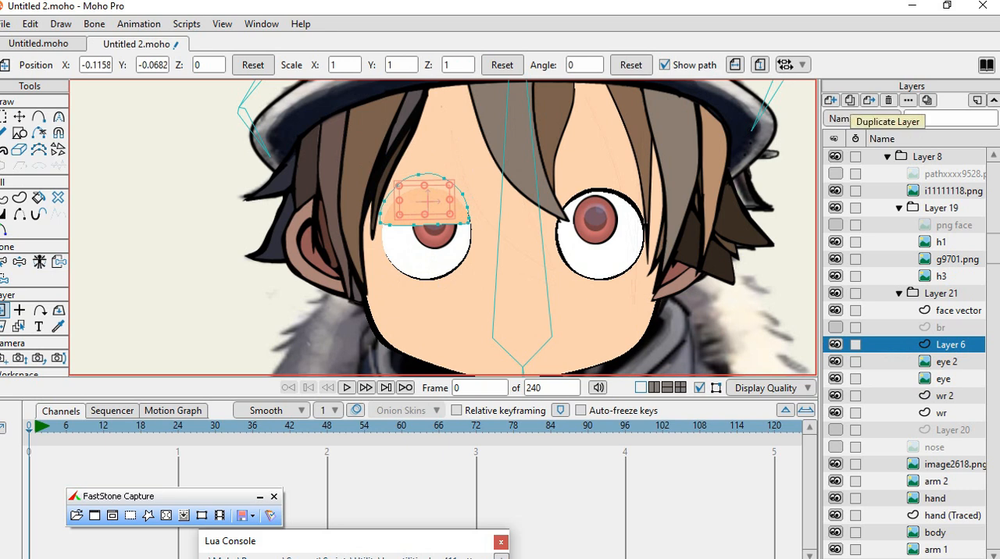
{"action": "left_click", "coordinate": [849, 100]}
{"action": "left_click_drag", "start_coordinate": [428, 202], "coordinate": [600, 201]}
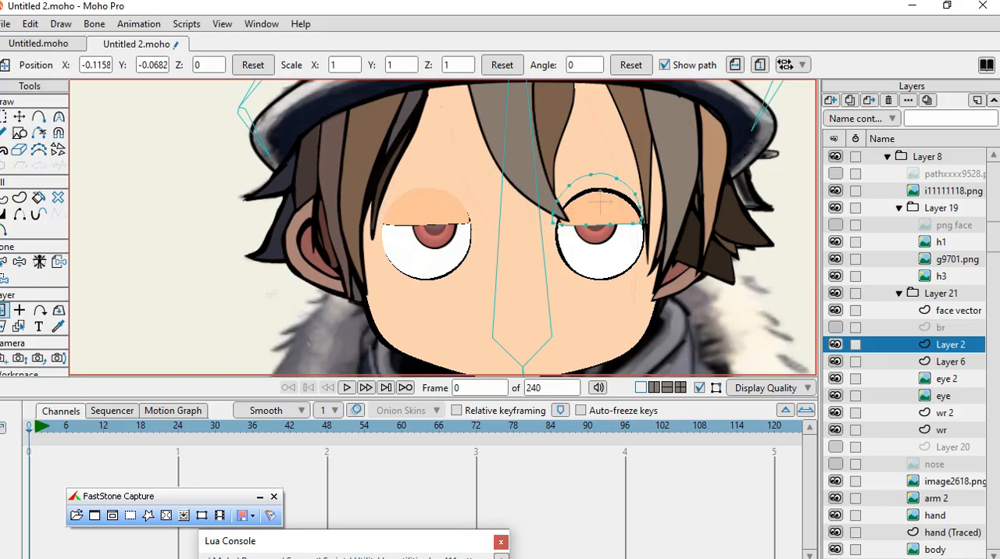
Examine the br layer briefly and check how the eye whites and eyelids sit with the face vector layer hidden.
{"action": "left_click", "coordinate": [836, 328]}
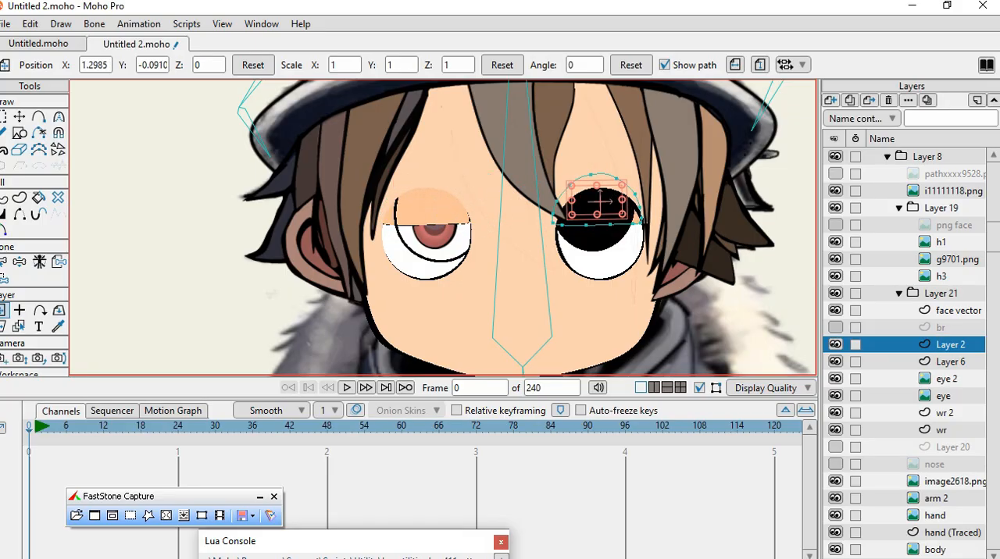
{"action": "left_click", "coordinate": [835, 327]}
{"action": "scroll", "coordinate": [906, 352], "scroll_direction": "down", "scroll_amount": 1}
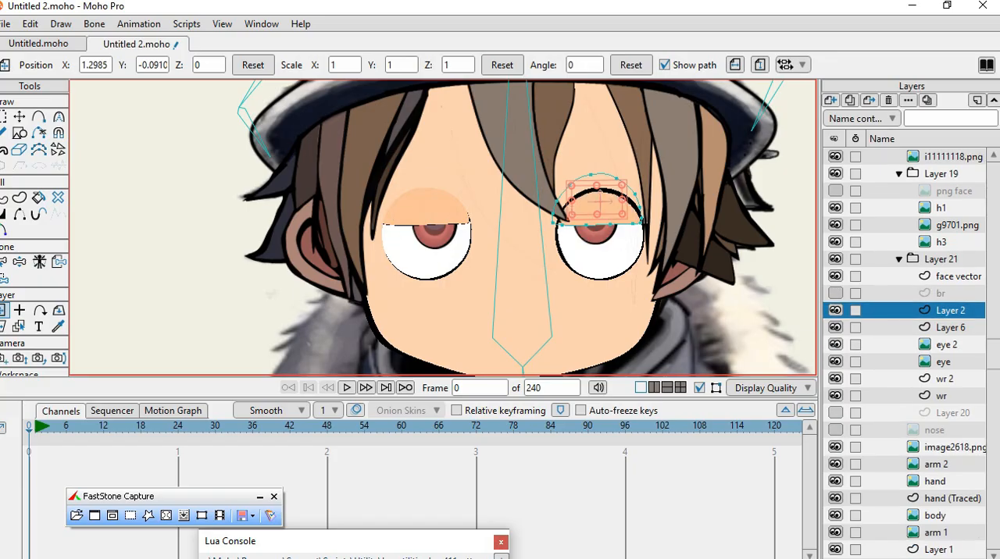
{"action": "scroll", "coordinate": [906, 351], "scroll_direction": "down", "scroll_amount": 1}
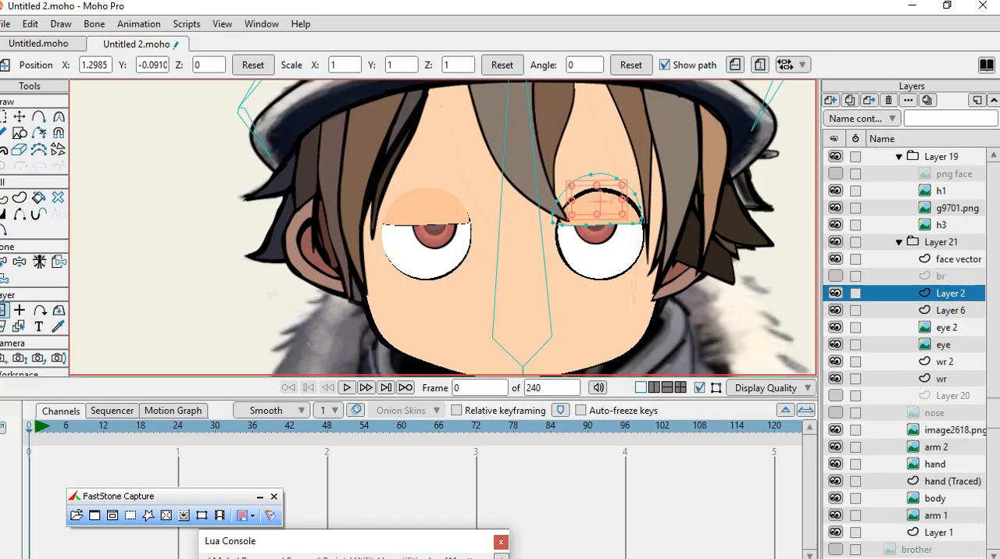
{"action": "scroll", "coordinate": [563, 223], "scroll_direction": "down", "scroll_amount": 2}
{"action": "scroll", "coordinate": [548, 269], "scroll_direction": "up", "scroll_amount": 3}
{"action": "scroll", "coordinate": [518, 297], "scroll_direction": "up", "scroll_amount": 2}
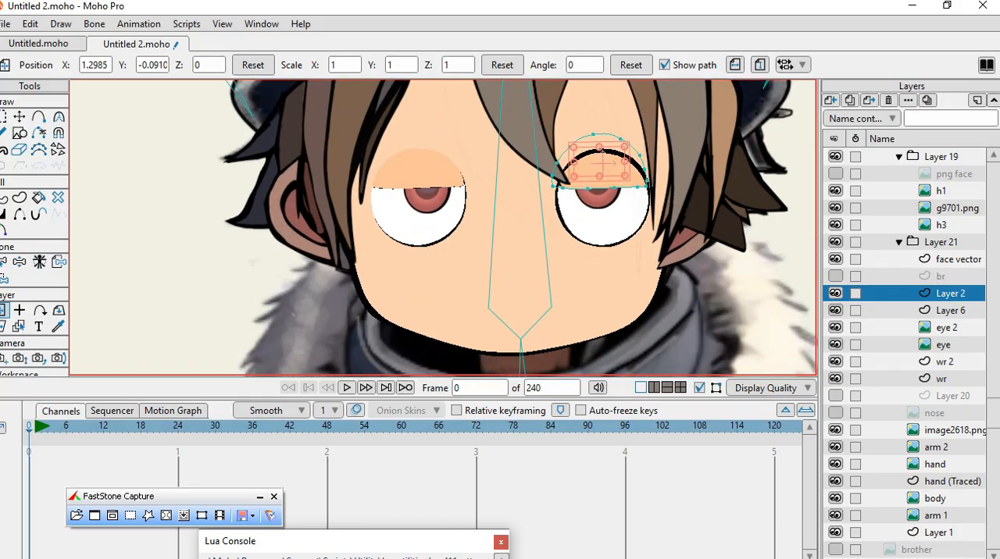
{"action": "scroll", "coordinate": [515, 236], "scroll_direction": "down", "scroll_amount": 2}
{"action": "scroll", "coordinate": [575, 200], "scroll_direction": "up", "scroll_amount": 1}
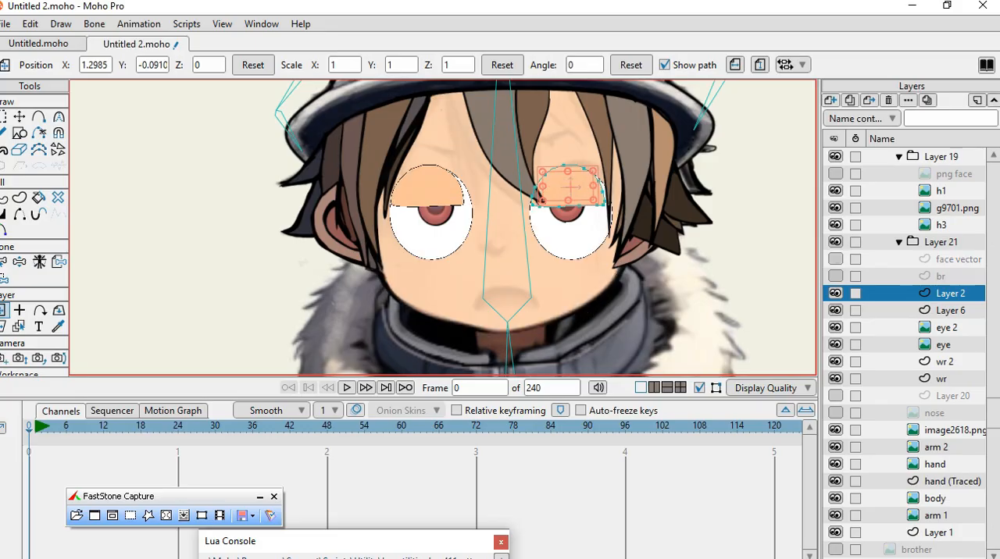
Select the face vector layer and hide the image2618.png and body layers.
{"action": "left_click", "coordinate": [958, 259]}
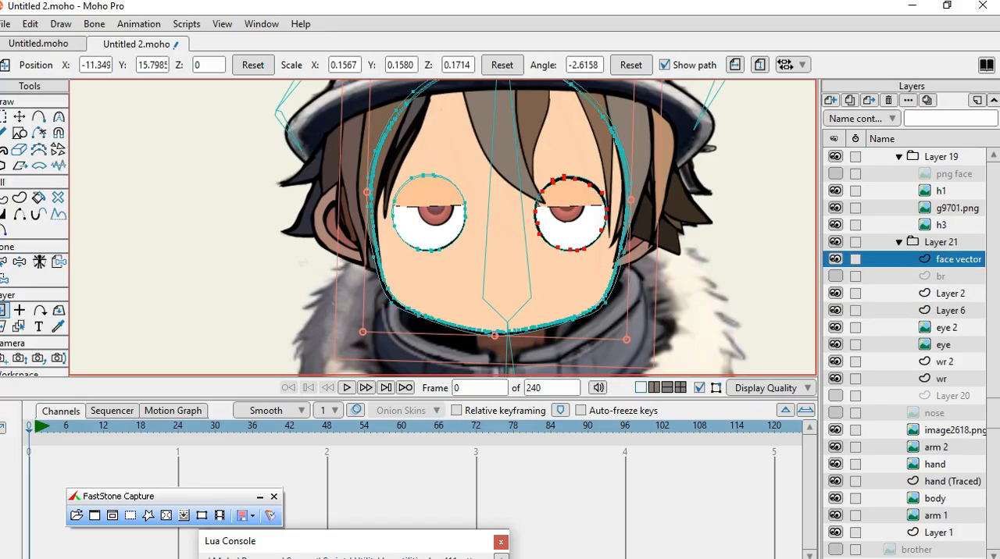
{"action": "left_click", "coordinate": [836, 430]}
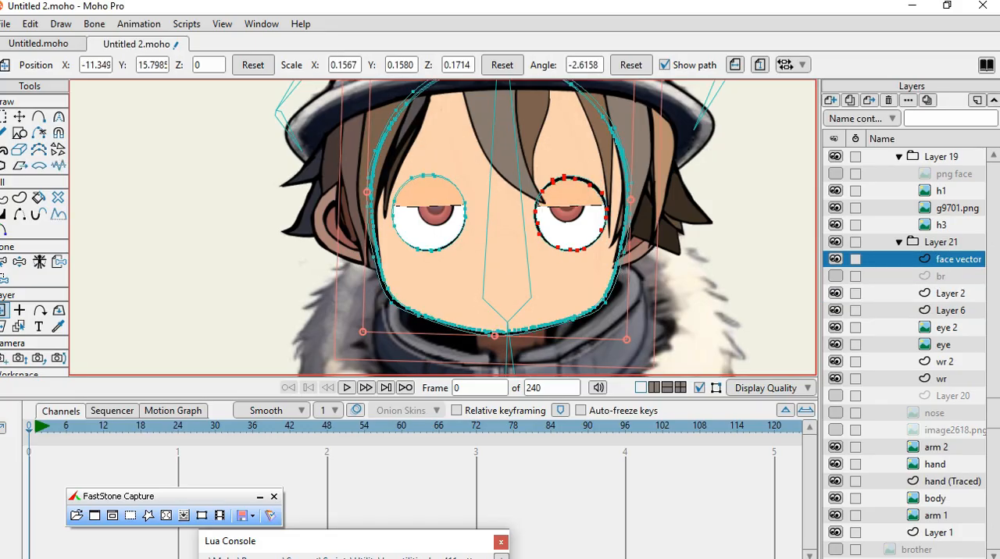
{"action": "scroll", "coordinate": [489, 243], "scroll_direction": "down", "scroll_amount": 8}
{"action": "scroll", "coordinate": [490, 246], "scroll_direction": "up", "scroll_amount": 4}
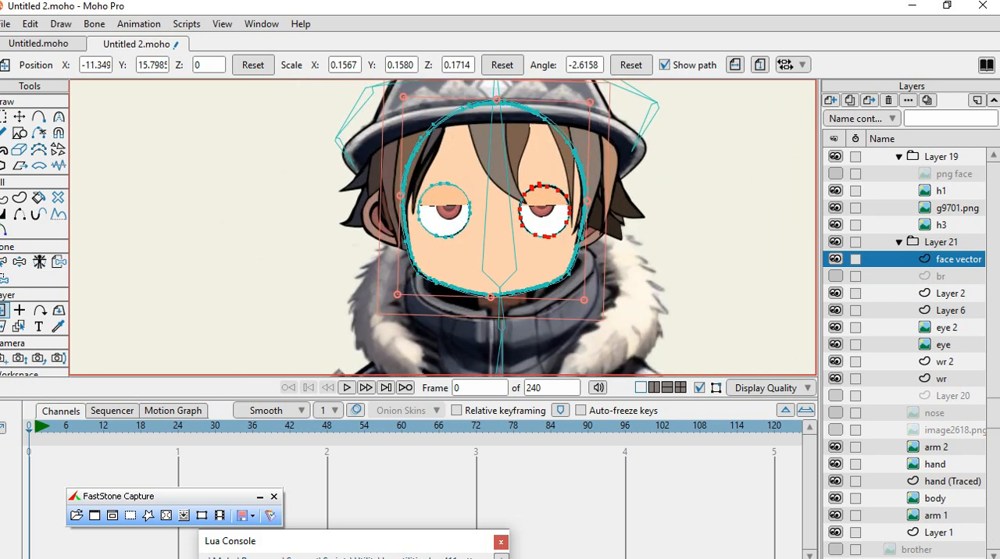
{"action": "left_click", "coordinate": [836, 498]}
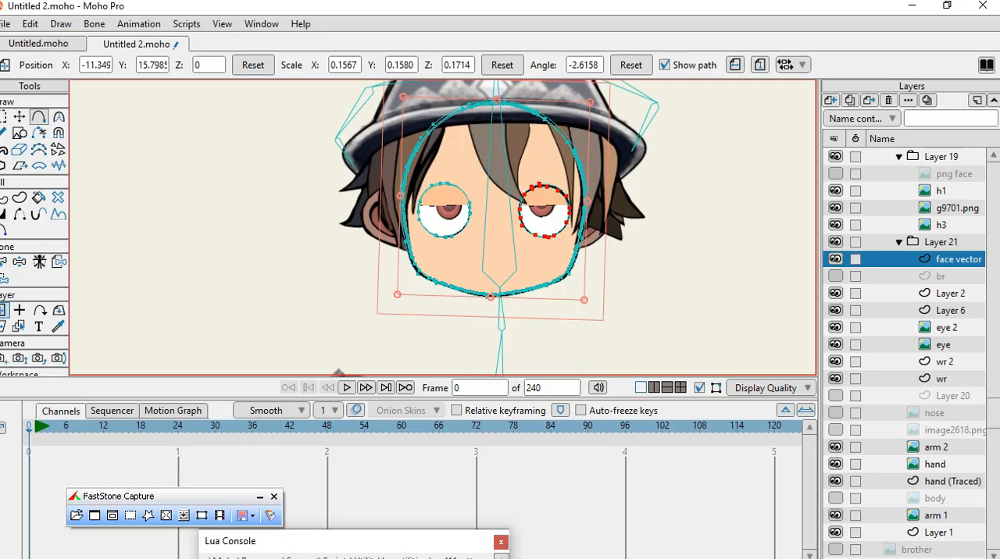
Move the face vector layer aside to about X -15.60, Y 15.96 to expose the eye parts behind it, and undo the move.
{"action": "left_click", "coordinate": [19, 117]}
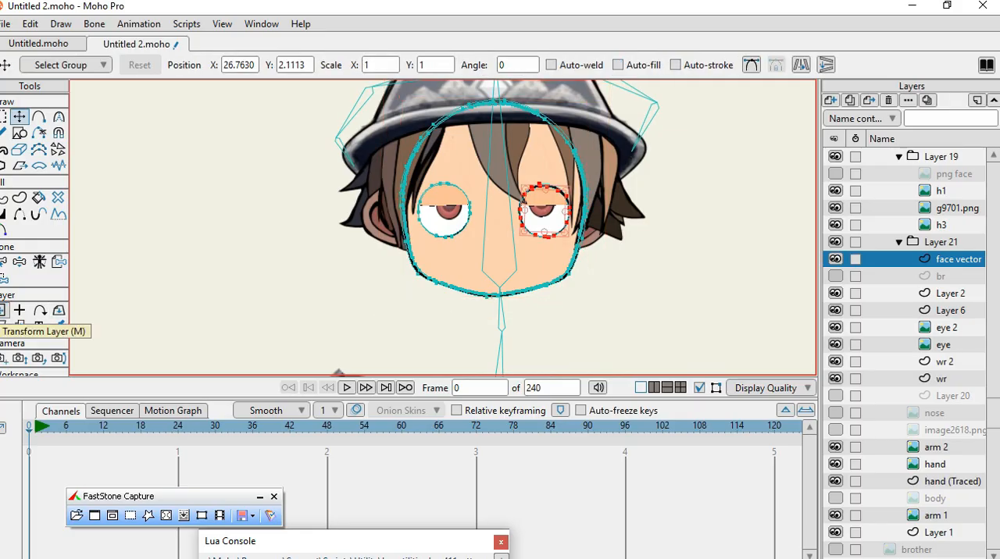
{"action": "left_click", "coordinate": [5, 310]}
{"action": "left_click_drag", "start_coordinate": [491, 234], "coordinate": [195, 231]}
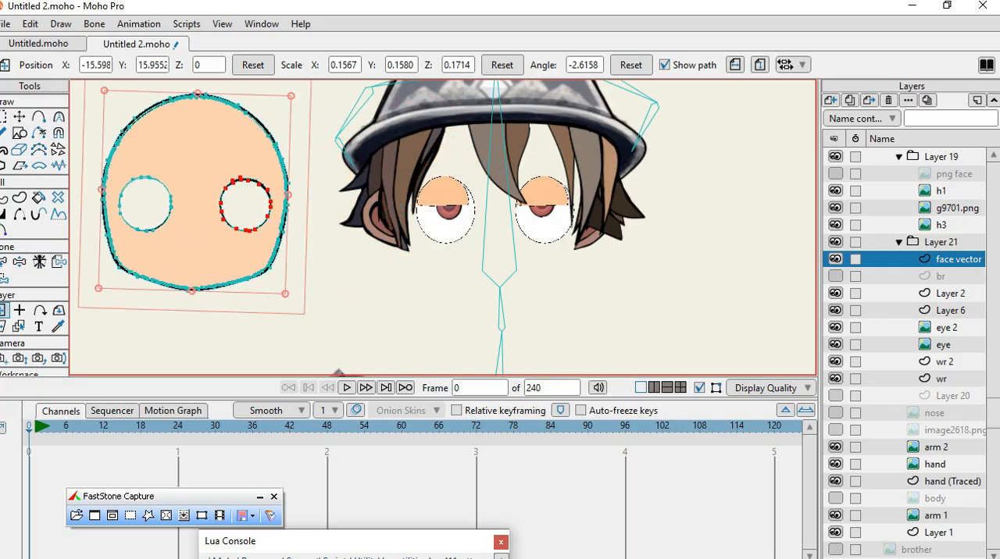
{"action": "left_click", "coordinate": [30, 23]}
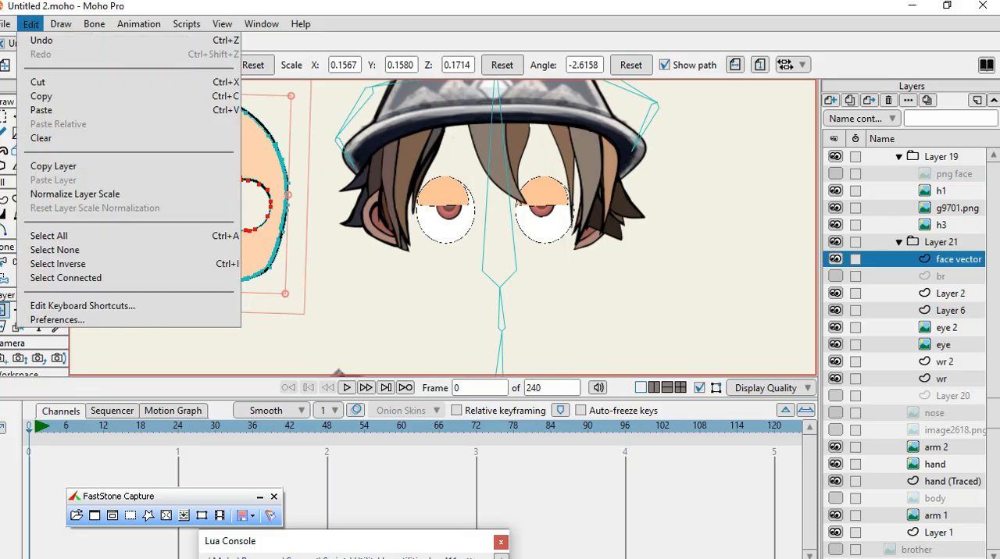
{"action": "left_click", "coordinate": [43, 40]}
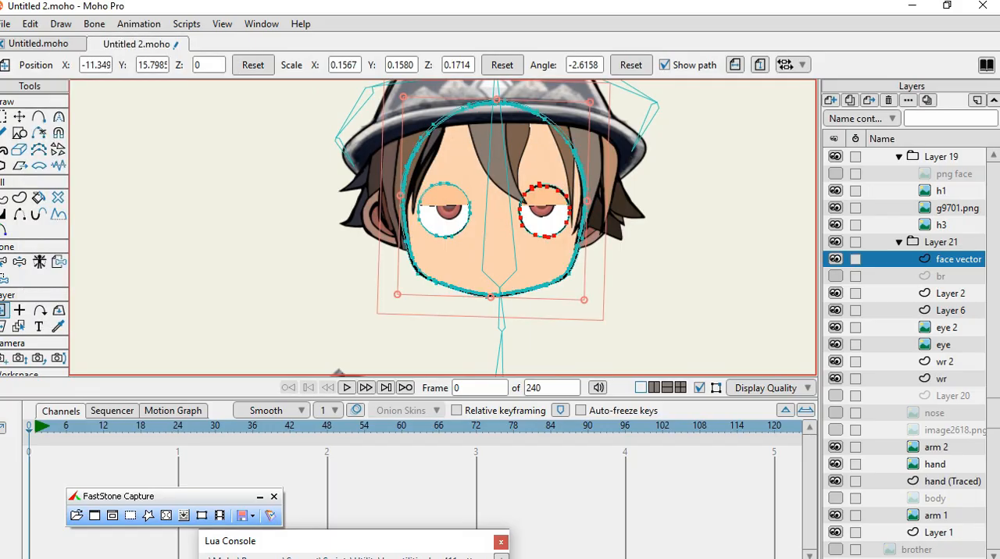